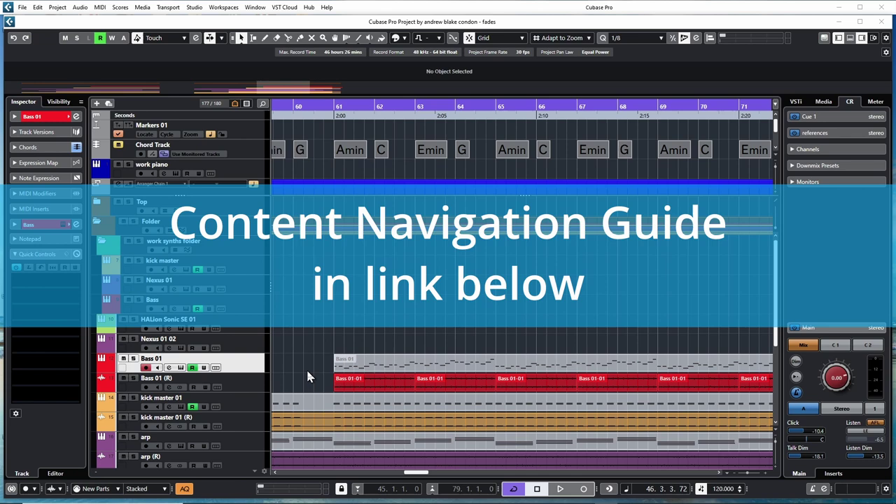
# Add fade-outs to the first three Bass 01-01 events on the Bass 01 (R) track, from bar 61 to bar 67
pyautogui.press('6')
pyautogui.moveTo(297, 357); pyautogui.dragTo(587, 412)
pyautogui.press('1')
pyautogui.click(374, 323)
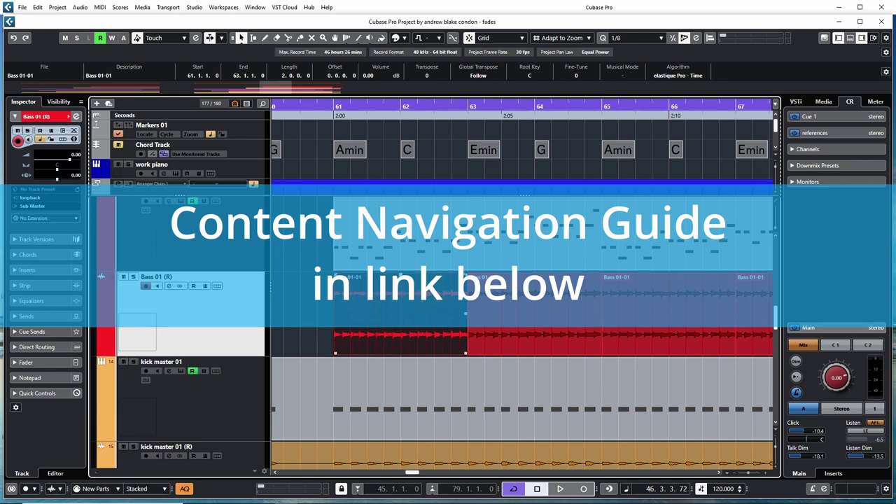
pyautogui.moveTo(309, 298); pyautogui.dragTo(665, 322)
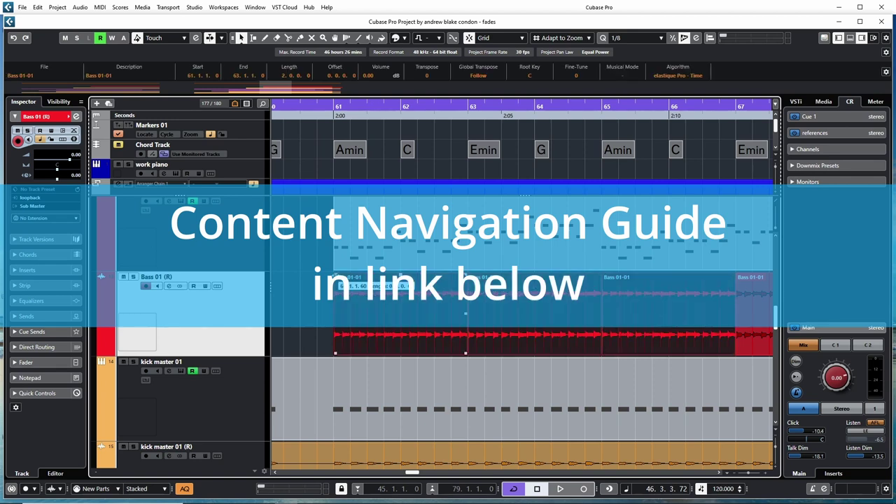
pyautogui.moveTo(336, 275); pyautogui.dragTo(300, 289)
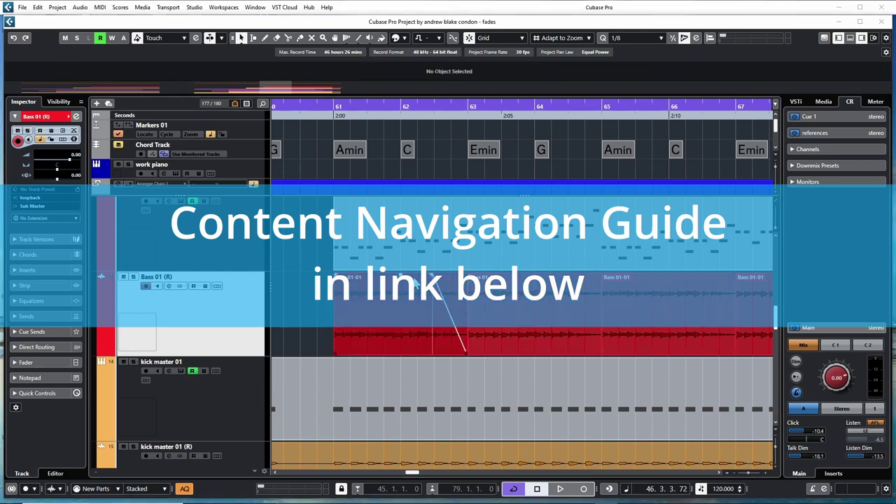
# Shorten the fade-out at the end of the first Bass 01-01 event
pyautogui.moveTo(432, 276); pyautogui.dragTo(480, 280)
pyautogui.hotkey('ctrl', 'z')
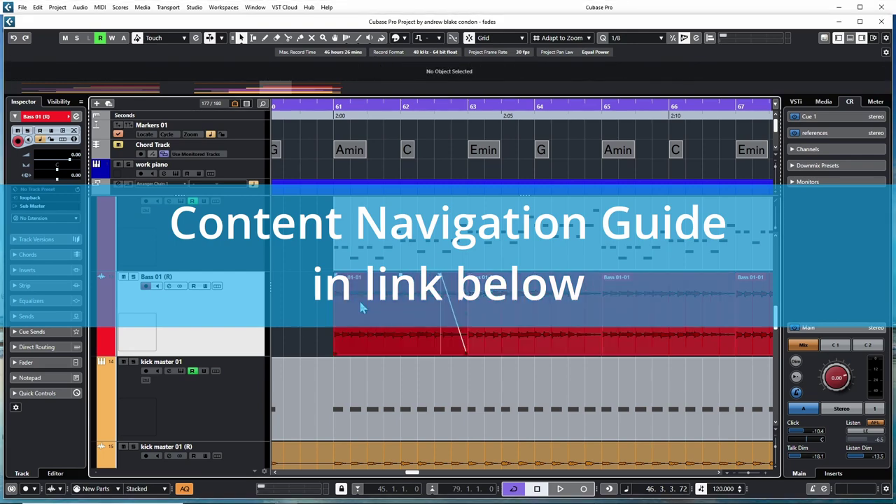
pyautogui.hotkey('ctrl', 'z')
pyautogui.hotkey('ctrl', 'shift', 'z')
pyautogui.hotkey('ctrl', 'shift', 'z')
pyautogui.hotkey('ctrl', 'z')
# Enable Show Event Volume Curves Always in the Event Display audio preferences, and lower the first Bass 01-01 event's volume
pyautogui.click(38, 7)
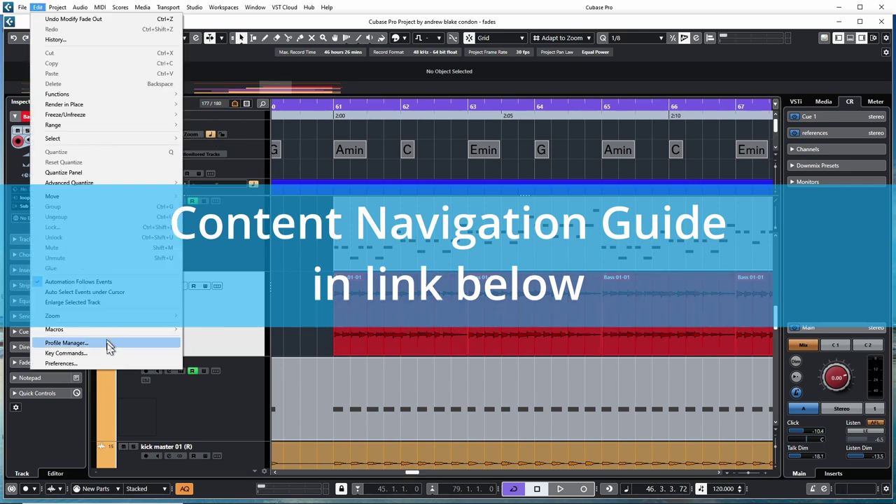
pyautogui.click(87, 365)
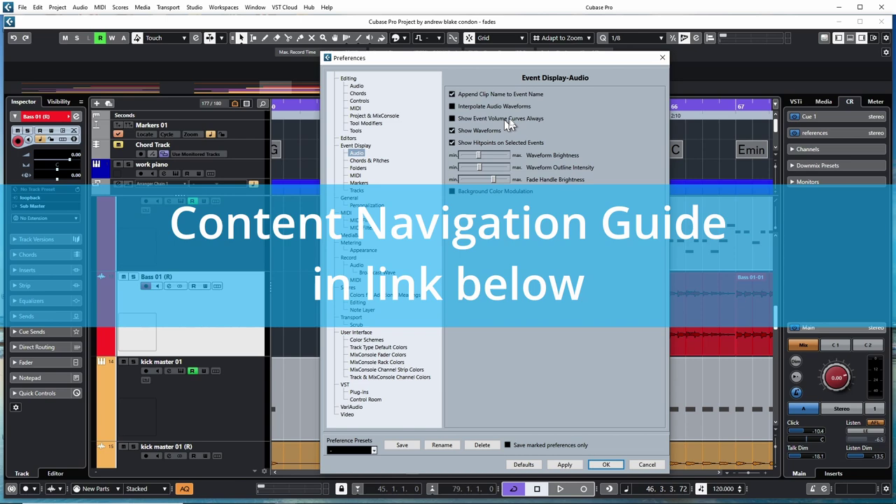
pyautogui.click(451, 118)
pyautogui.click(605, 464)
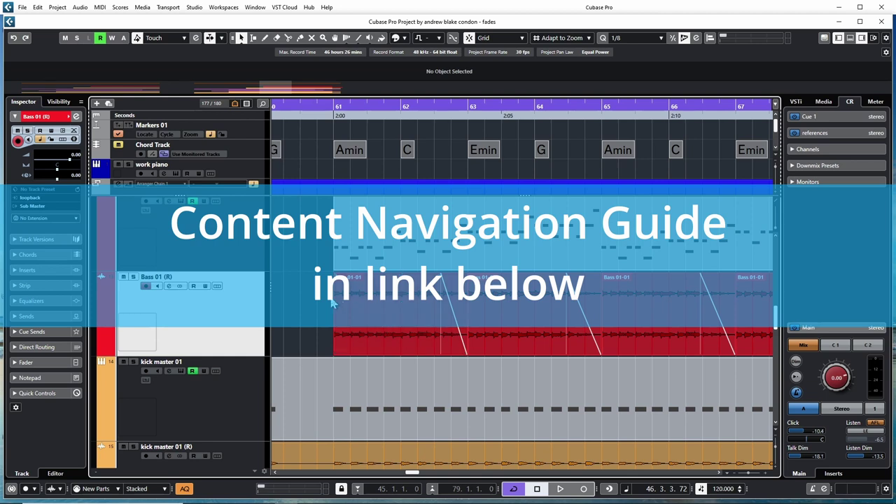
pyautogui.moveTo(400, 274); pyautogui.dragTo(404, 306)
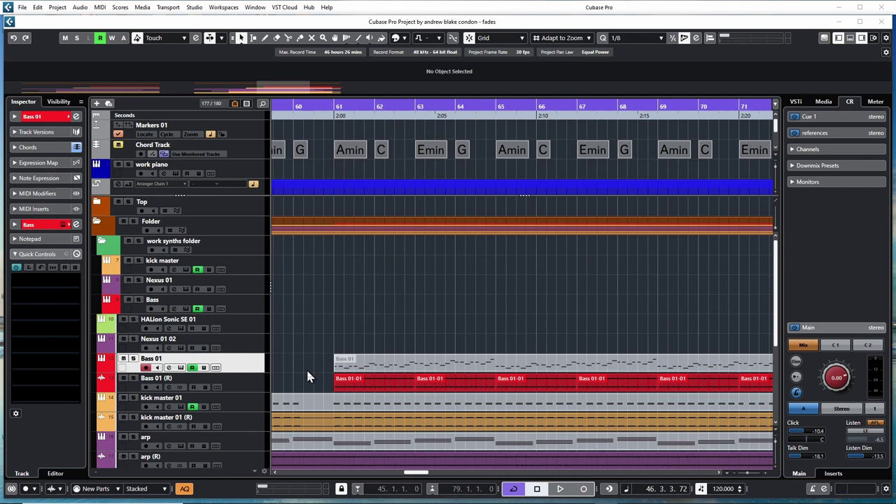
# Enlarge the Bass 01 (R) events around bars 61 to 67 and select the first event
pyautogui.press('6')
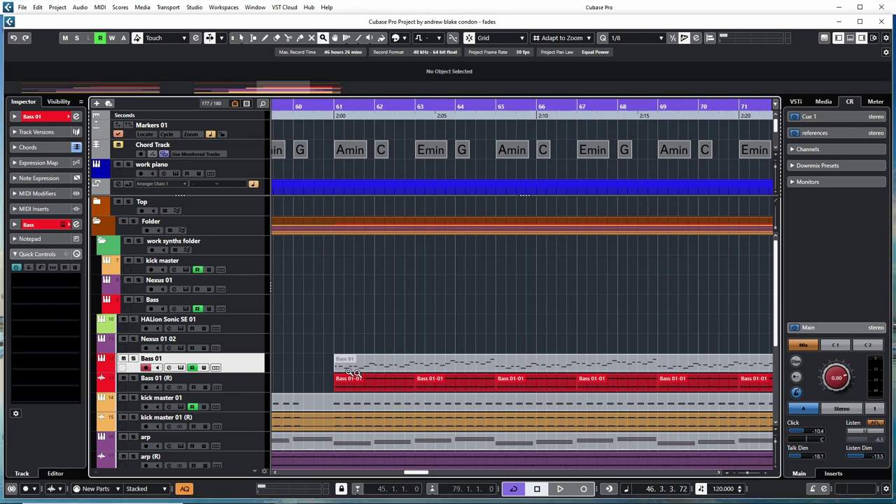
pyautogui.moveTo(296, 356); pyautogui.dragTo(585, 409)
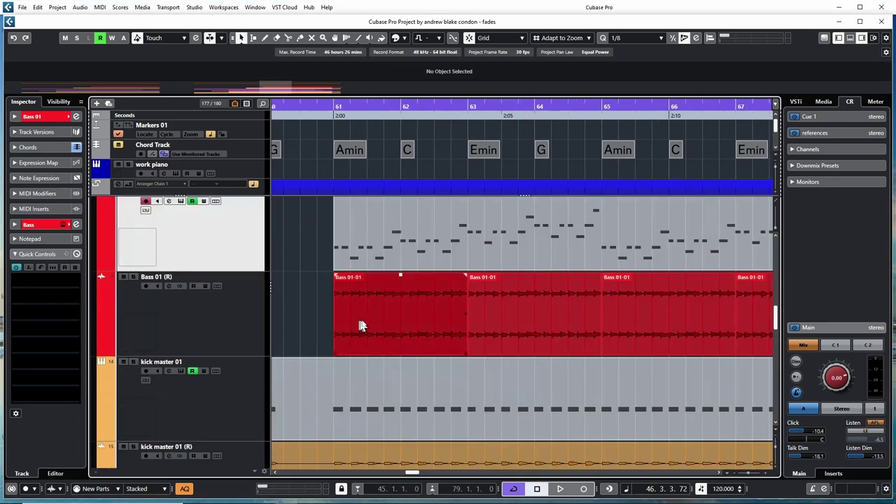
pyautogui.press('1')
pyautogui.click(375, 322)
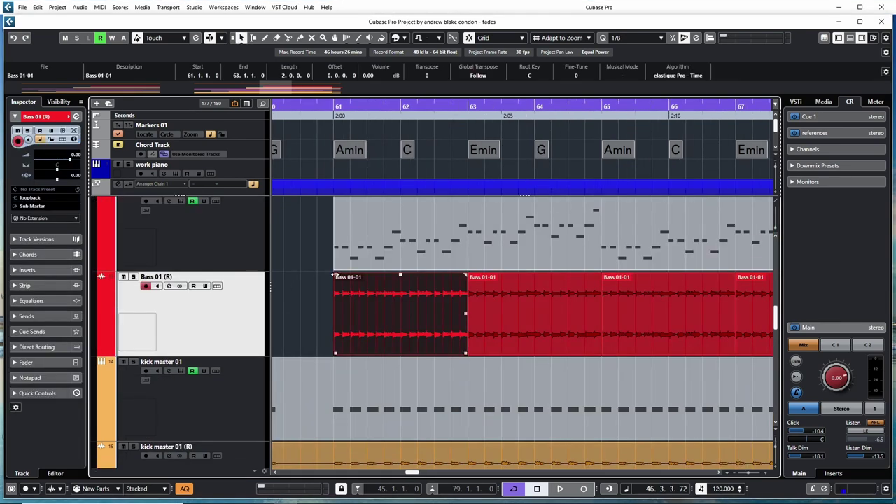
# Try a fade-in and a fade-out on the first Bass 01 (R) event, and undo the fade change
pyautogui.moveTo(333, 276)
pyautogui.mouseDown()
pyautogui.moveTo(422, 274)
pyautogui.moveTo(315, 308)
pyautogui.mouseUp()
pyautogui.moveTo(466, 275); pyautogui.dragTo(413, 302)
pyautogui.hotkey('ctrl', 'z')
# Add fade-outs to the first three Bass 01 (R) events together, and shorten the fade-out of the first event
pyautogui.moveTo(308, 307)
pyautogui.mouseDown()
pyautogui.moveTo(380, 301)
pyautogui.moveTo(663, 313)
pyautogui.mouseUp()
pyautogui.moveTo(334, 277)
pyautogui.mouseDown()
pyautogui.moveTo(420, 288)
pyautogui.moveTo(305, 290)
pyautogui.mouseUp()
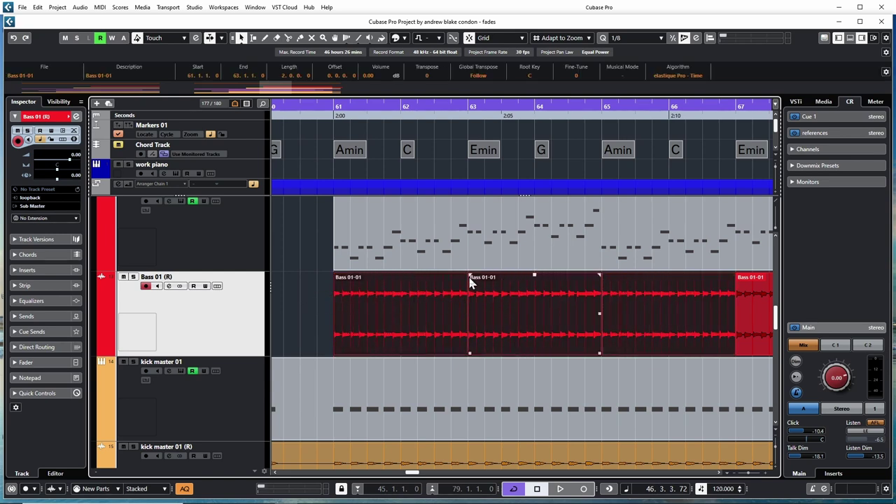
pyautogui.click(467, 280)
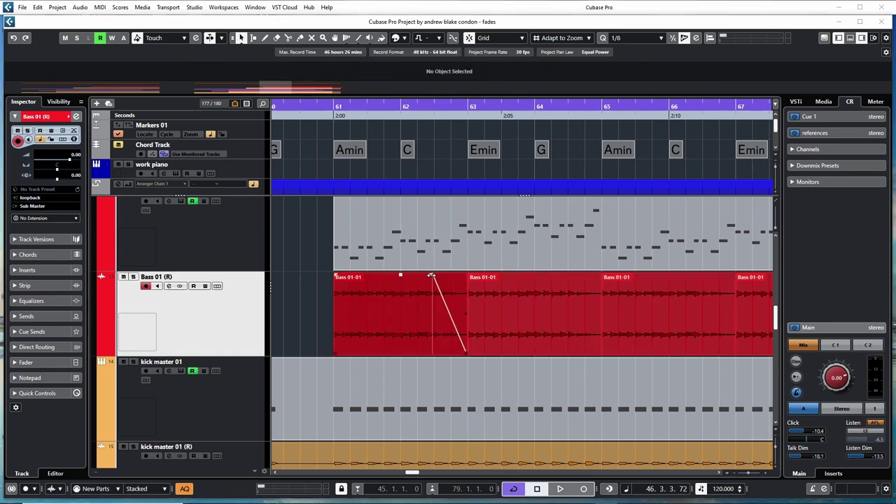
pyautogui.moveTo(429, 275)
pyautogui.mouseDown()
pyautogui.moveTo(420, 277)
pyautogui.moveTo(430, 275)
pyautogui.mouseUp()
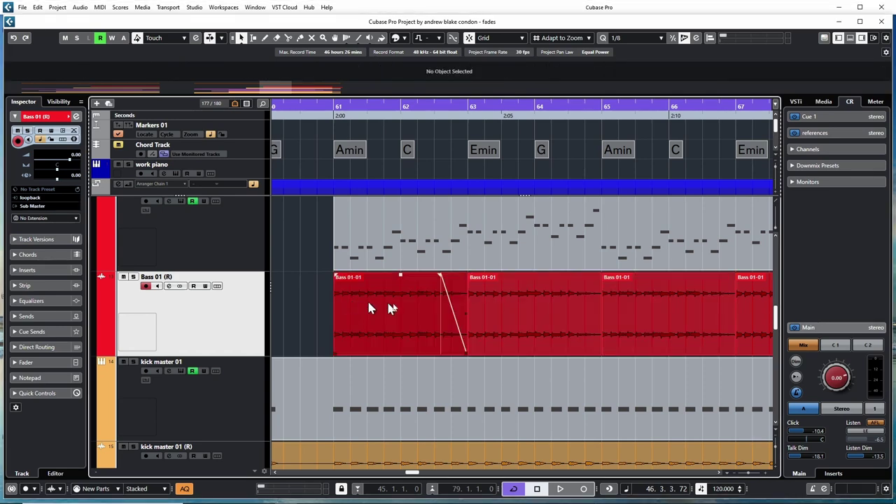
pyautogui.hotkey('ctrl', 'z')
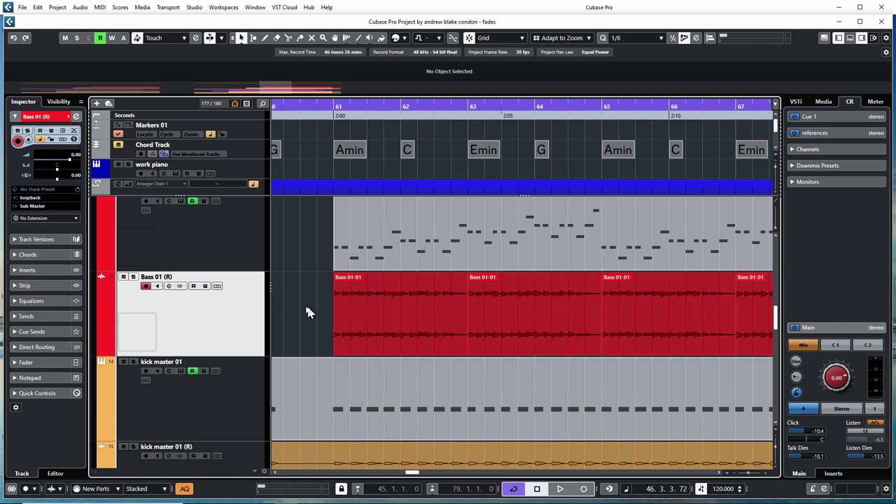
# Turn on Show Event Volume Curves Always in the Event Display audio preferences
pyautogui.click(38, 7)
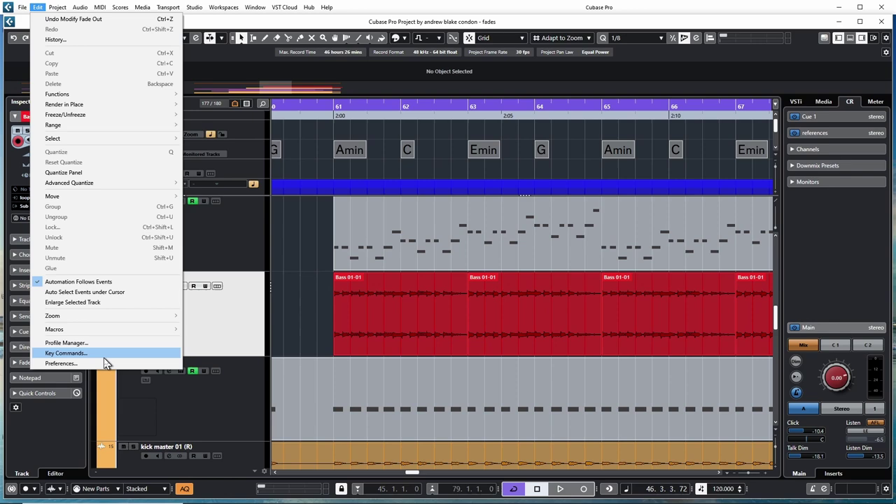
pyautogui.click(82, 363)
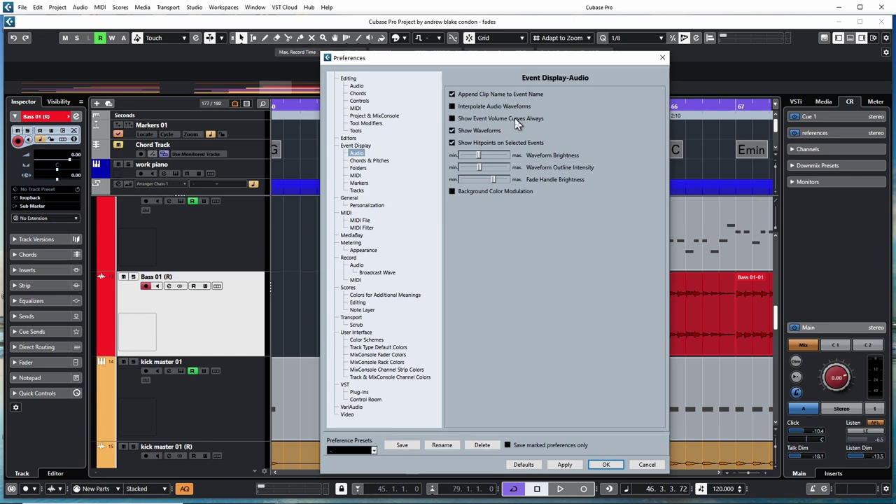
pyautogui.click(452, 118)
pyautogui.click(606, 464)
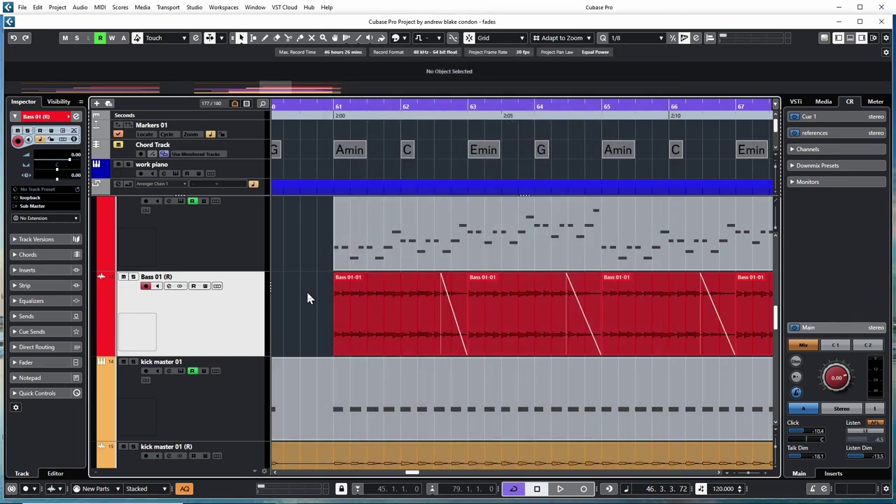
# Lower the first Bass 01 (R) event's volume to -4.62 dB and on to -13.36 dB, and reset it to 0.00 dB
pyautogui.moveTo(401, 275); pyautogui.dragTo(419, 311)
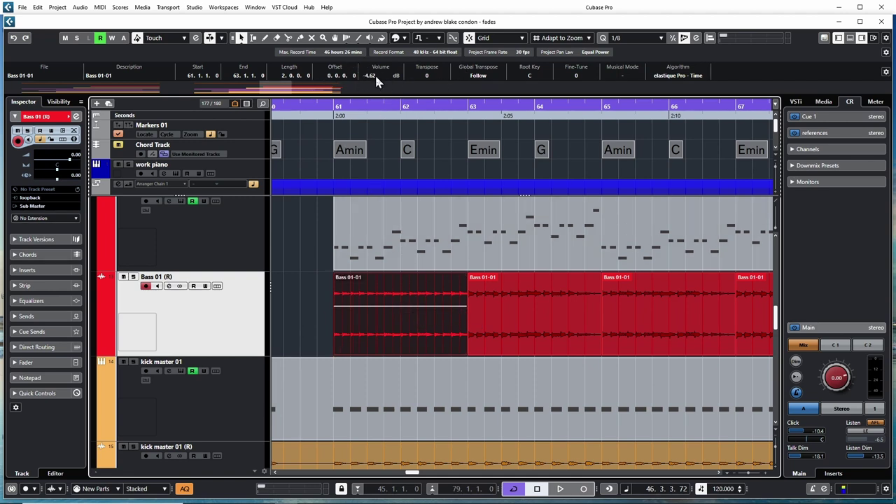
pyautogui.moveTo(402, 305); pyautogui.dragTo(401, 335)
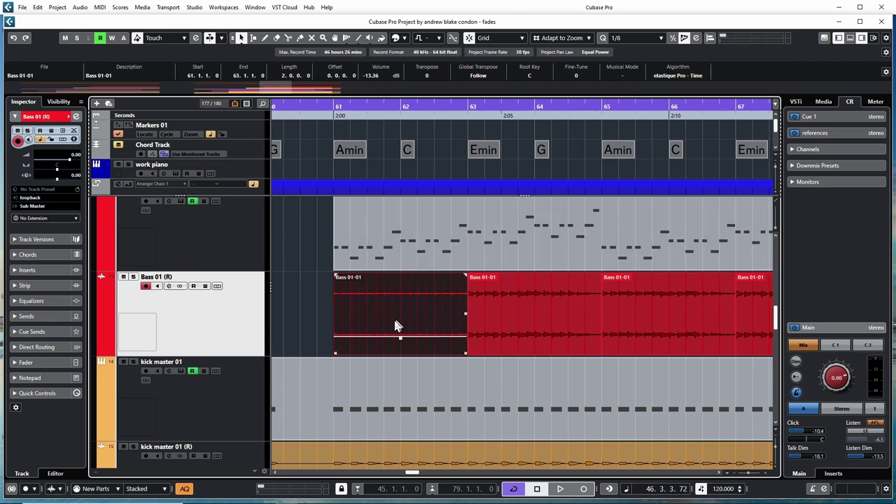
pyautogui.keyDown('ctrl'); pyautogui.click(371, 76); pyautogui.keyUp('ctrl')
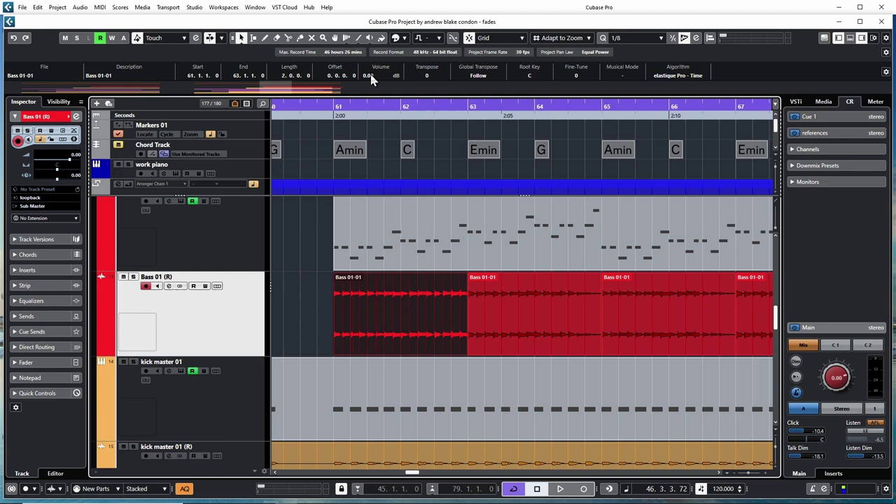
pyautogui.moveTo(406, 299)
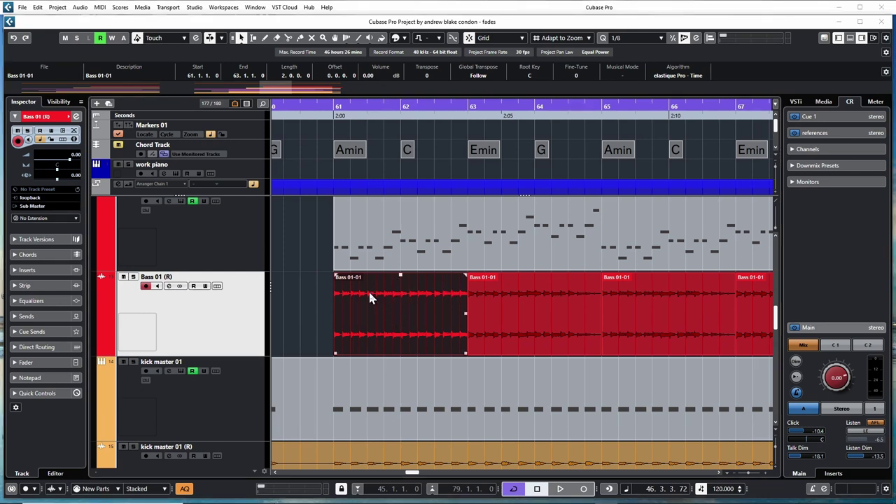
# Make sure Use Mouse Wheel for Event Volume and Fades is enabled in the Editing audio preferences, and accept the preferences
pyautogui.click(37, 8)
pyautogui.click(63, 367)
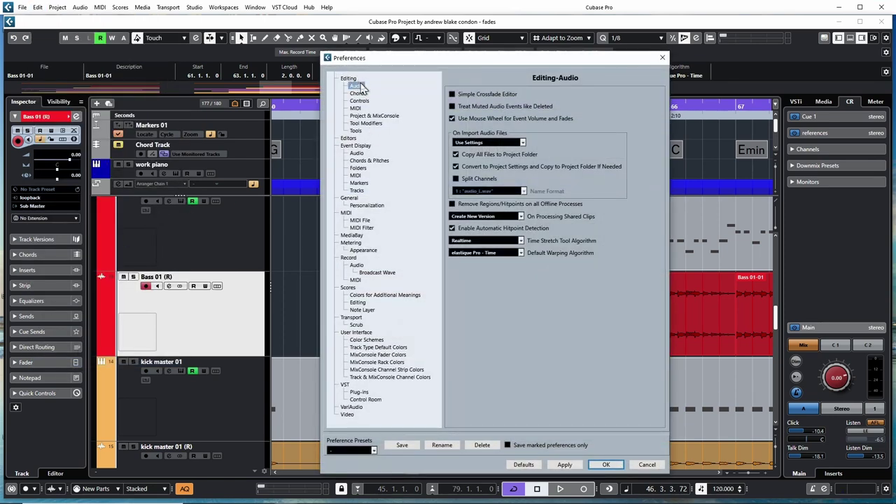
pyautogui.click(452, 119)
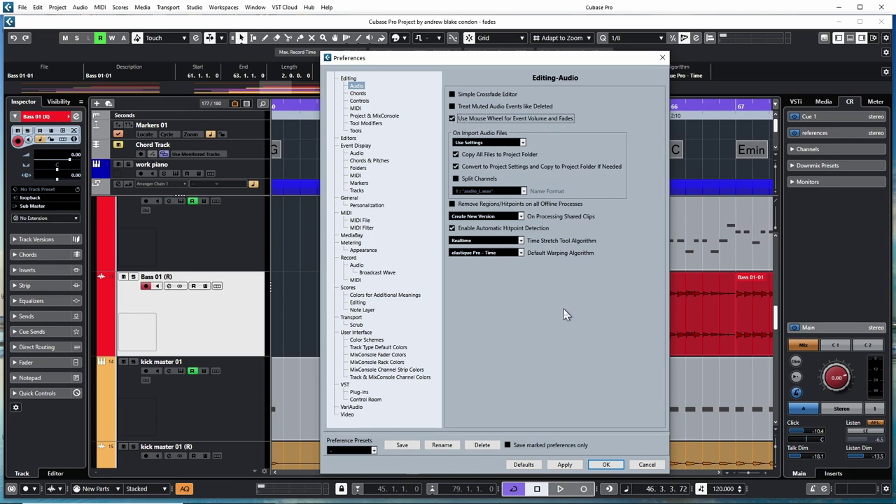
pyautogui.click(607, 465)
# Lower the first Bass 01 (R) event's volume to -7.00 dB and raise it to 1.00 dB
pyautogui.moveTo(404, 336)
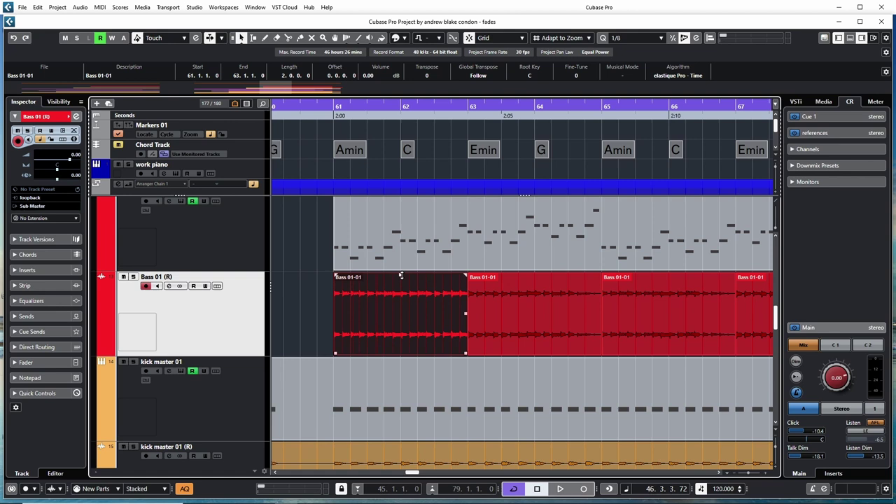
pyautogui.scroll(-6, 401, 276)
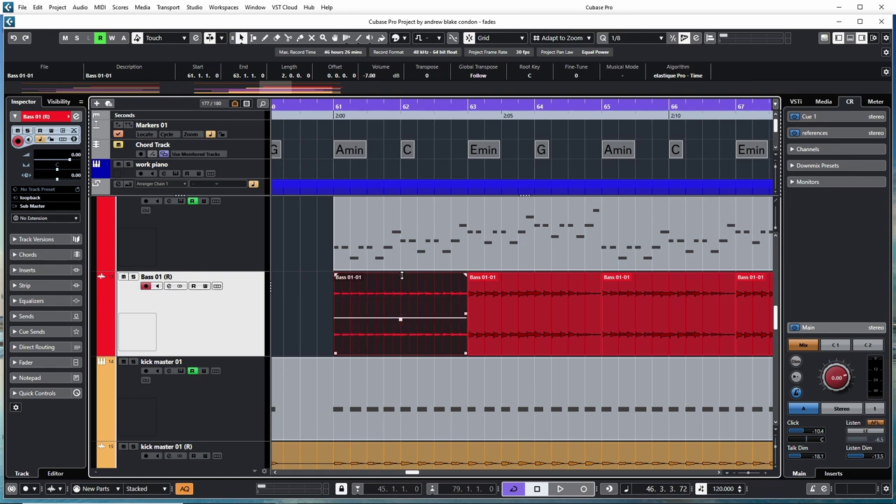
pyautogui.scroll(6, 402, 275)
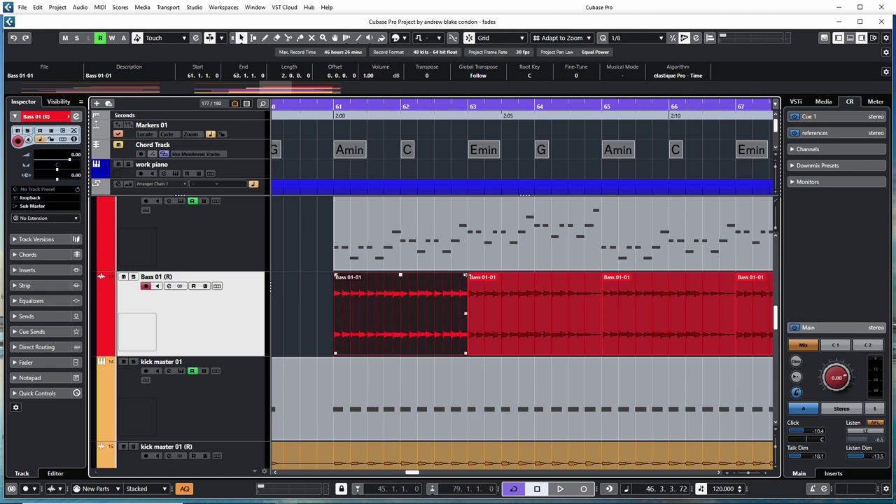
# Add a fade-out about one bar long and a shorter fade-in to the first Bass 01 (R) event
pyautogui.moveTo(465, 275); pyautogui.dragTo(397, 275)
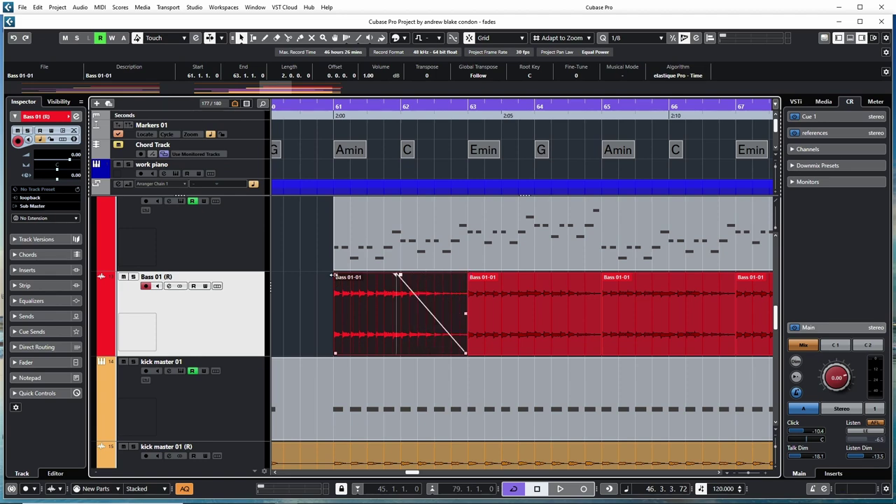
pyautogui.moveTo(333, 275); pyautogui.dragTo(376, 275)
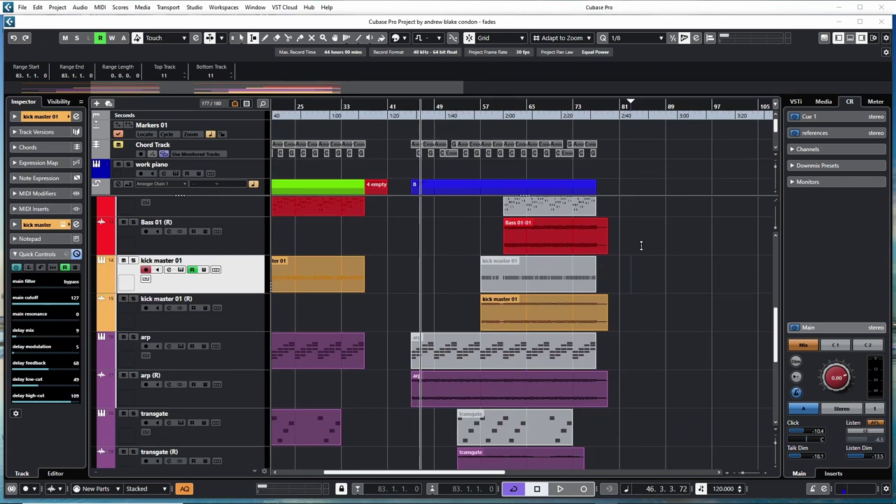
# Select the range from bar 65 to bar 70 on the Bass 01-01 event and fade in to the range start
pyautogui.click(576, 224)
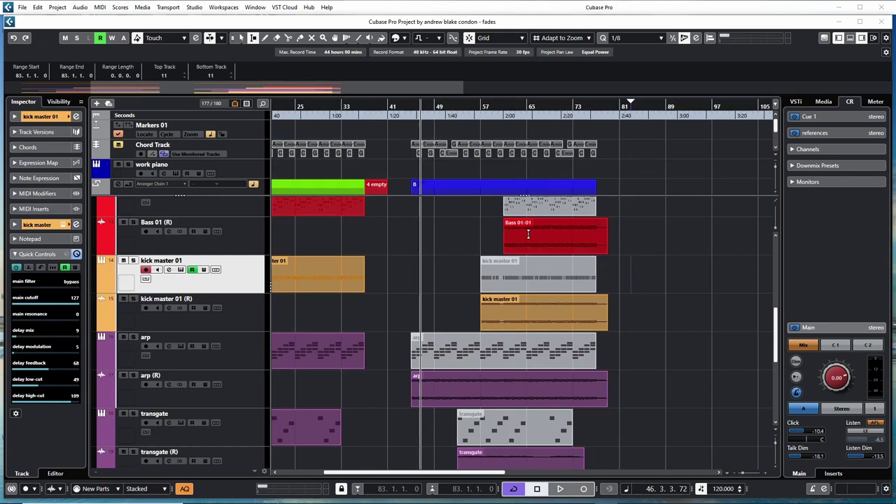
pyautogui.moveTo(528, 235); pyautogui.dragTo(555, 245)
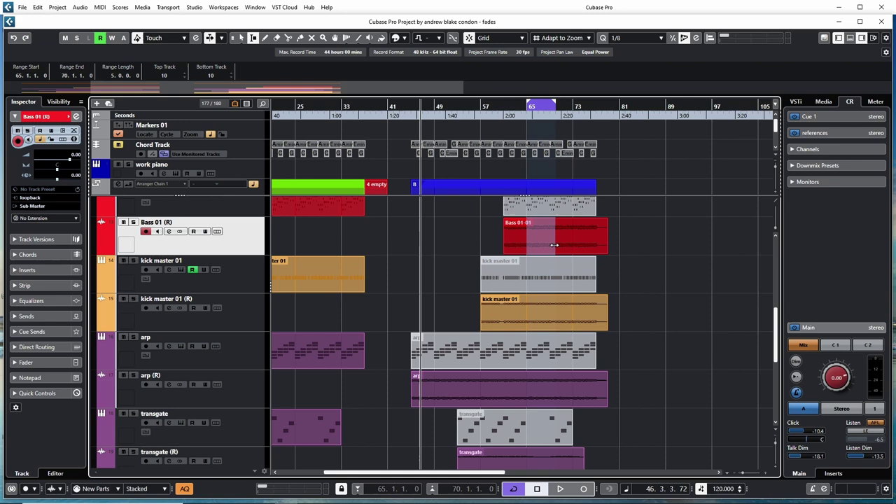
pyautogui.click(80, 7)
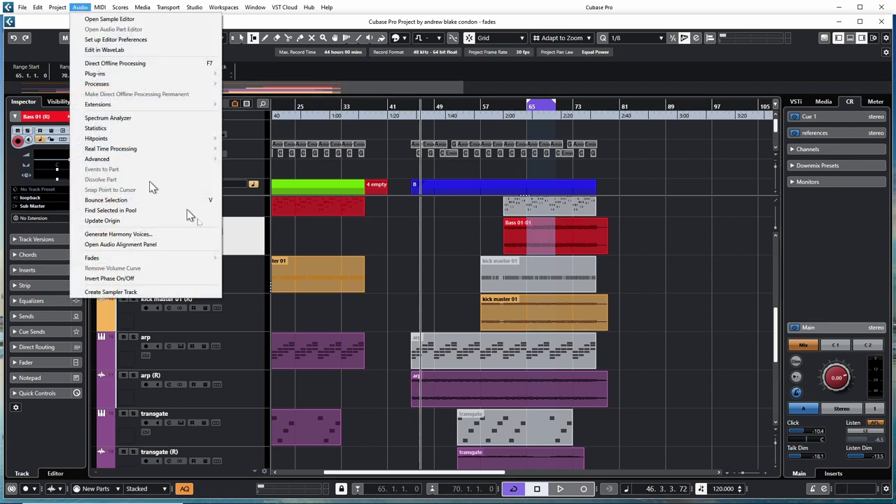
pyautogui.moveTo(158, 261)
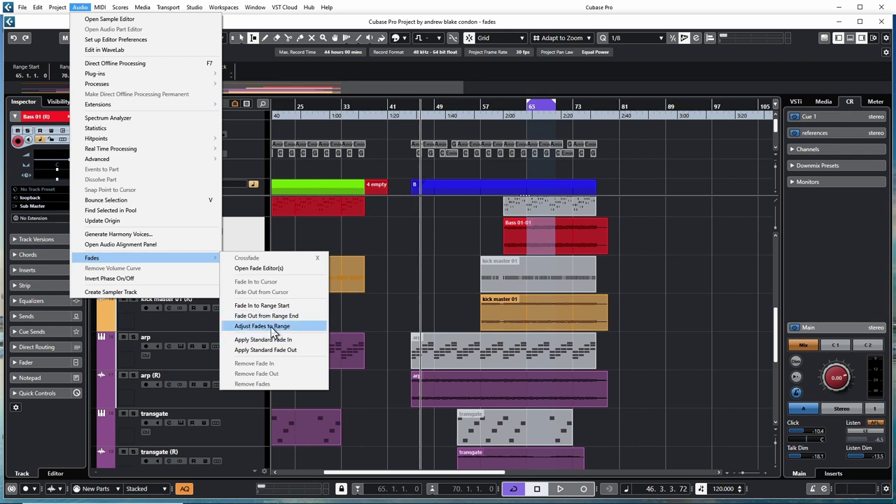
pyautogui.click(261, 305)
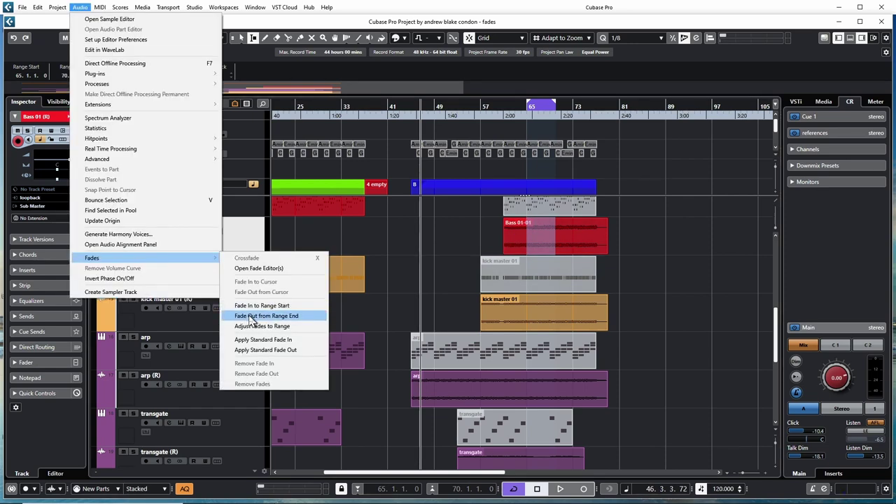
# Try fading the Bass 01-01 event out from the range end and adjusting both fades to the range, undoing the result
pyautogui.click(251, 316)
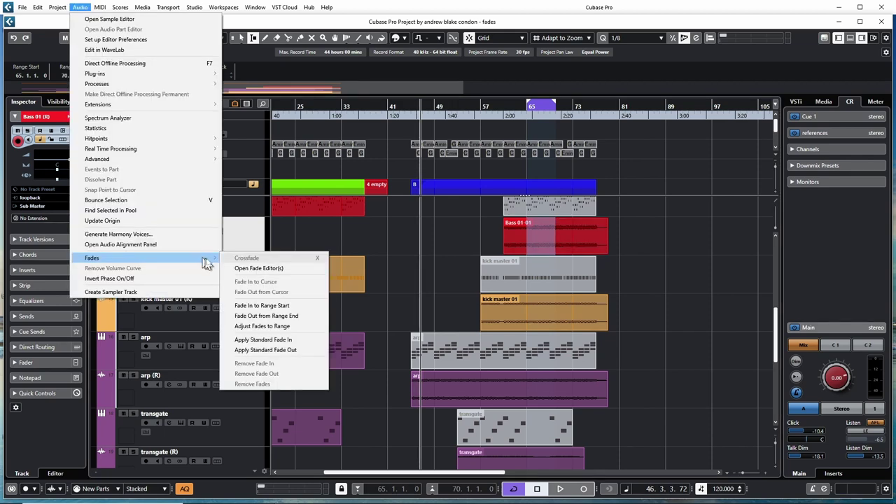
pyautogui.click(243, 327)
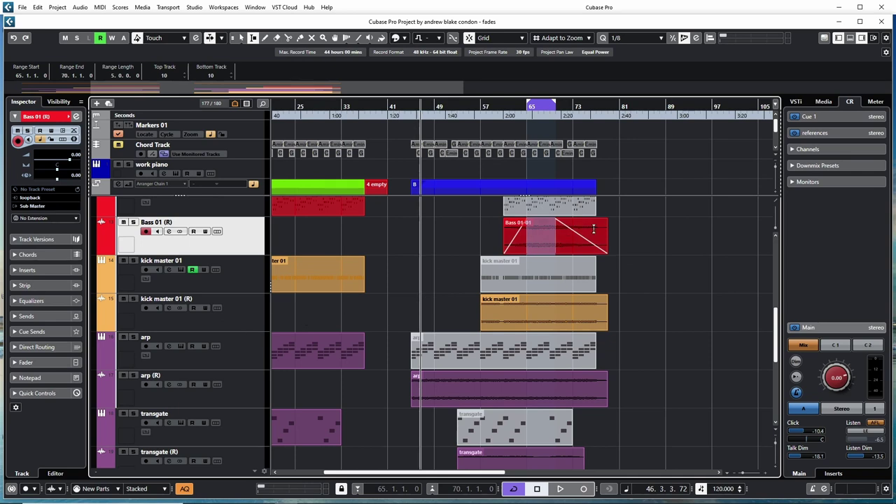
pyautogui.hotkey('ctrl', 'z')
# Select bars 65 to 71 across the tracks from Bass 01 (R) to arp (R) and adjust their fades to the range
pyautogui.moveTo(520, 237); pyautogui.dragTo(561, 395)
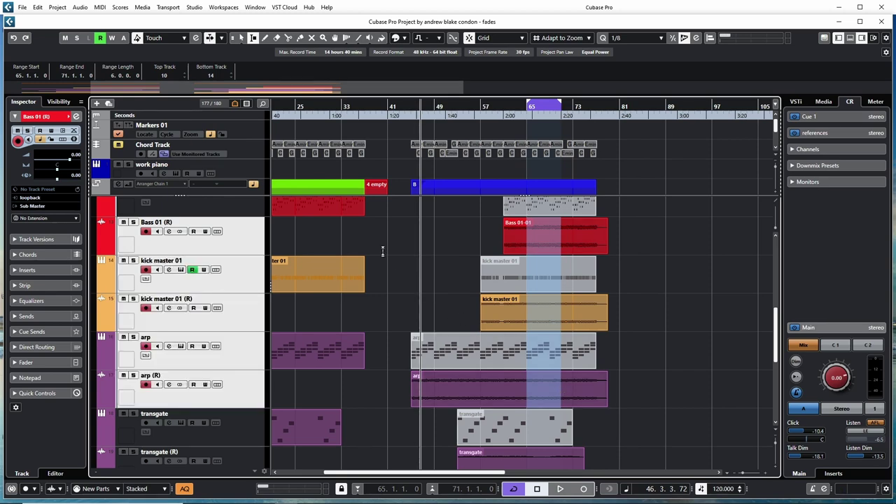
pyautogui.click(79, 7)
pyautogui.moveTo(174, 258)
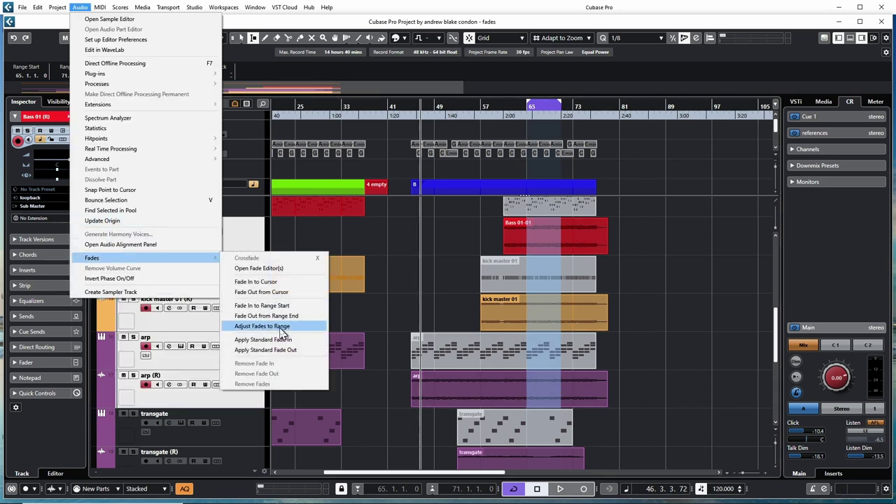
pyautogui.click(282, 327)
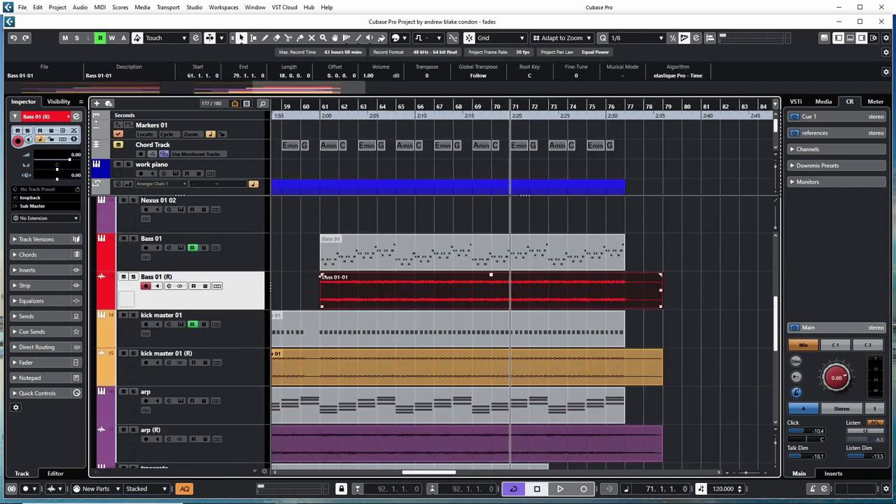
# Add a fade-in about 4 bars long to the Bass 01-01 event and open it in the fade editor
pyautogui.moveTo(321, 278); pyautogui.dragTo(401, 301)
pyautogui.click(80, 7)
pyautogui.moveTo(134, 260)
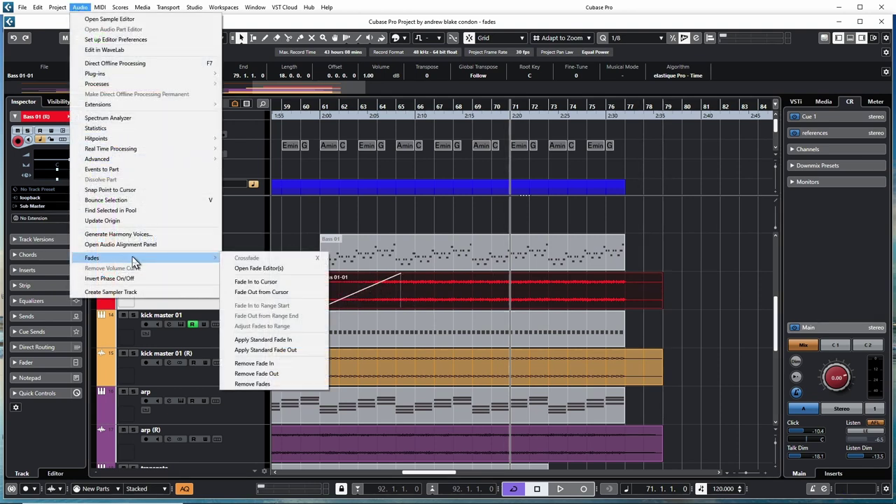
pyautogui.click(245, 268)
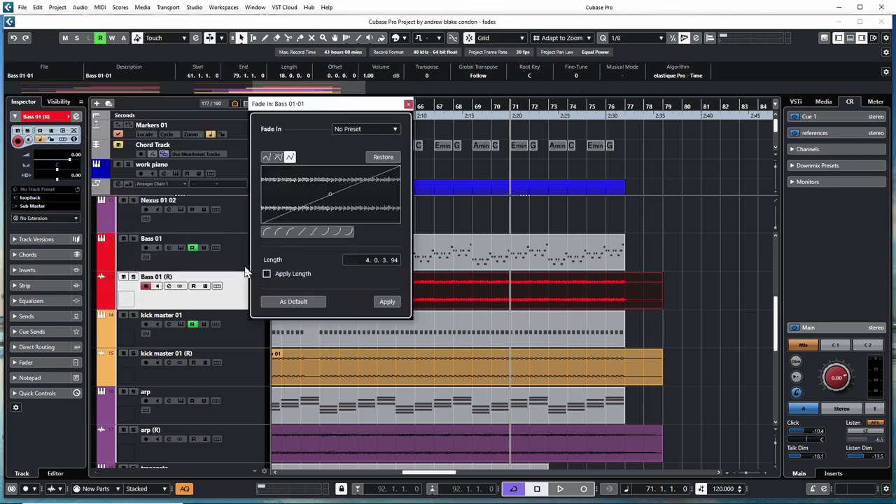
# Try several preset curve shapes for the fade-in, ending on the steepest late-rising curve, and store it as the default
pyautogui.click(318, 231)
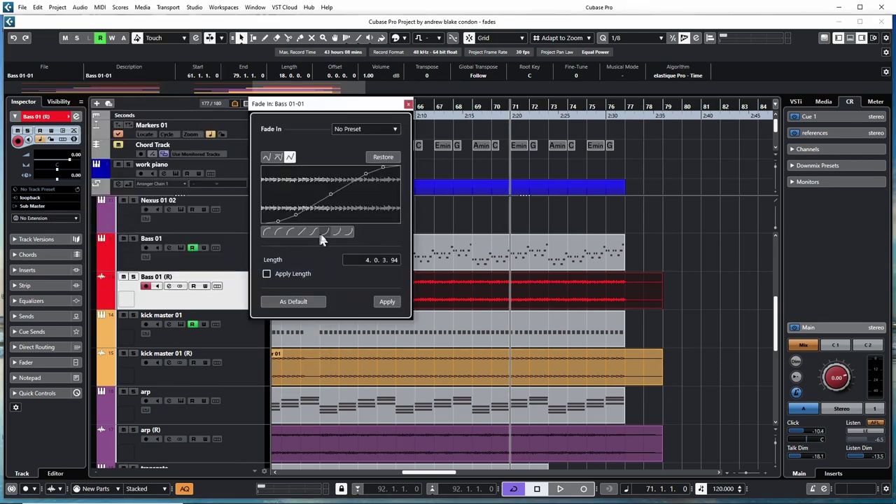
pyautogui.click(327, 232)
pyautogui.click(338, 234)
pyautogui.click(350, 234)
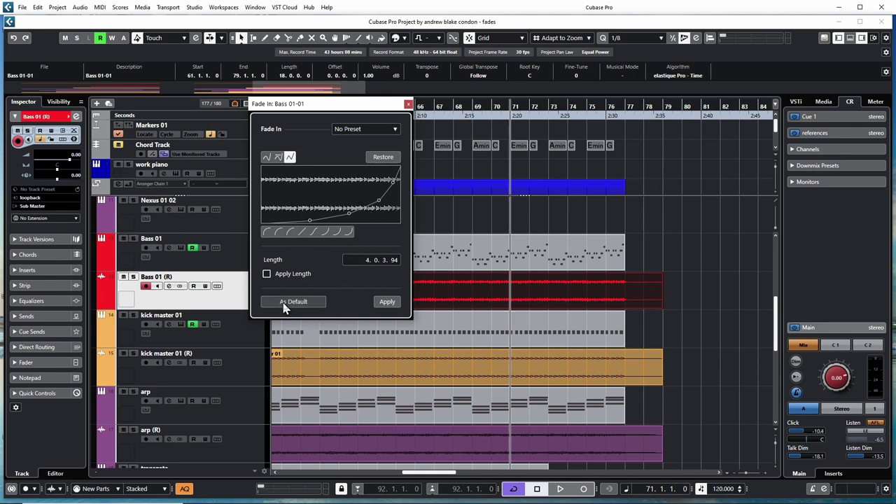
pyautogui.click(294, 302)
# Lengthen the Bass 01-01 fade-in to about 5.5 bars, and remove all fades from the Bass 01 (R) and kick master 01 (R) events
pyautogui.moveTo(396, 284); pyautogui.dragTo(420, 296)
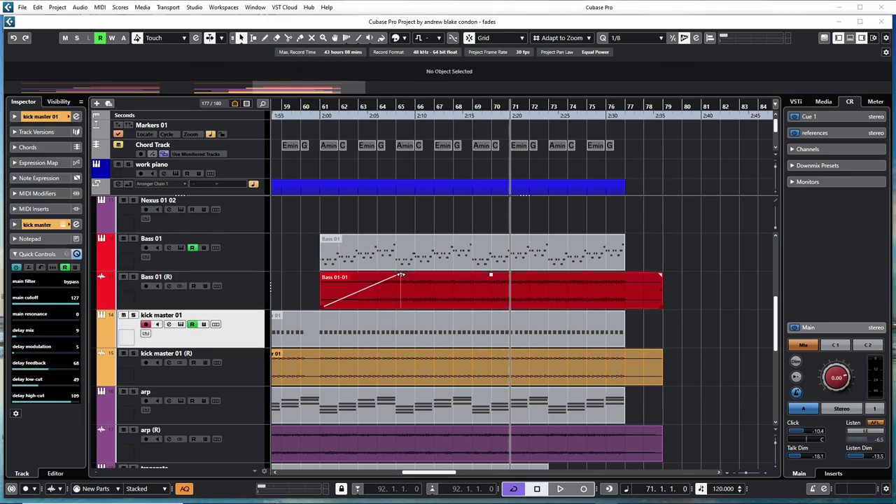
pyautogui.moveTo(402, 275); pyautogui.dragTo(429, 275)
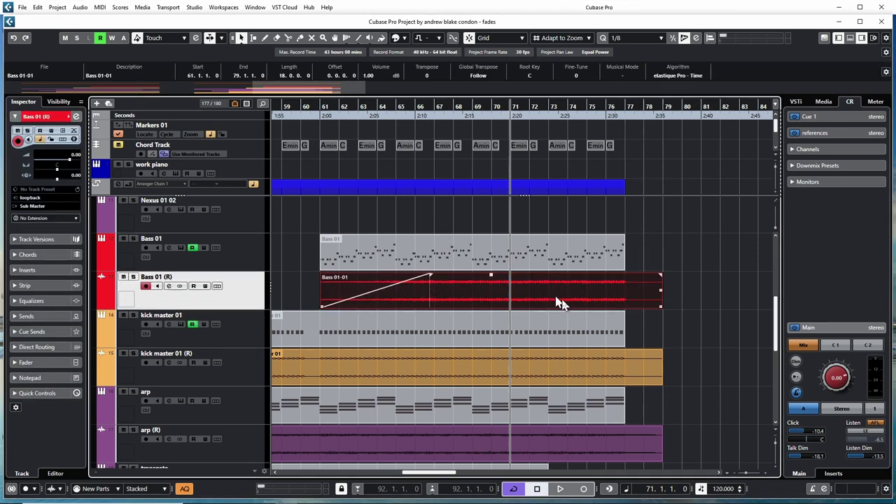
pyautogui.click(465, 374)
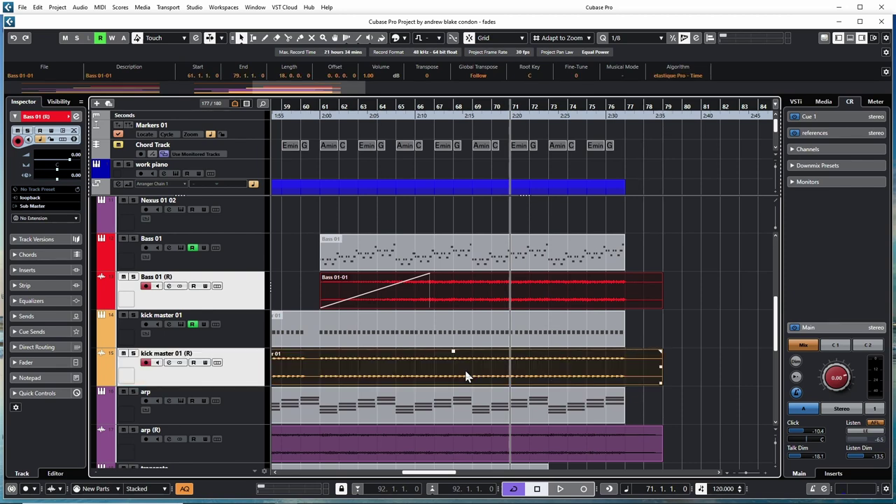
pyautogui.click(79, 7)
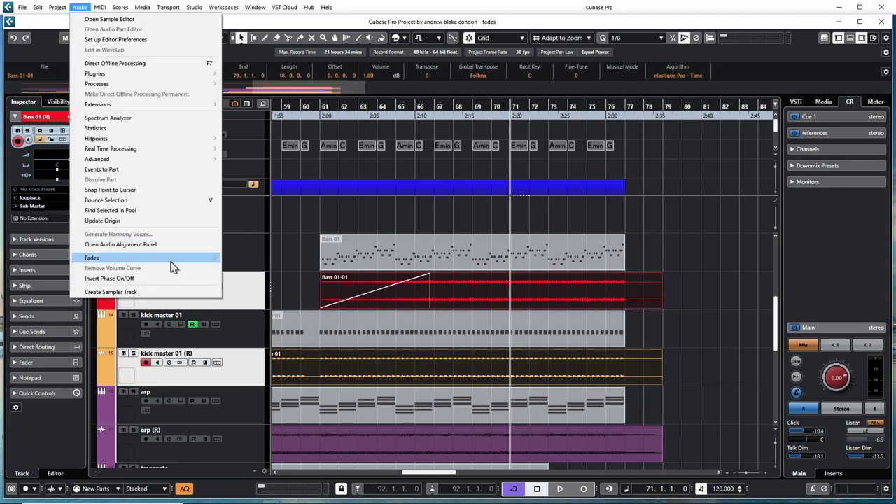
pyautogui.moveTo(184, 260)
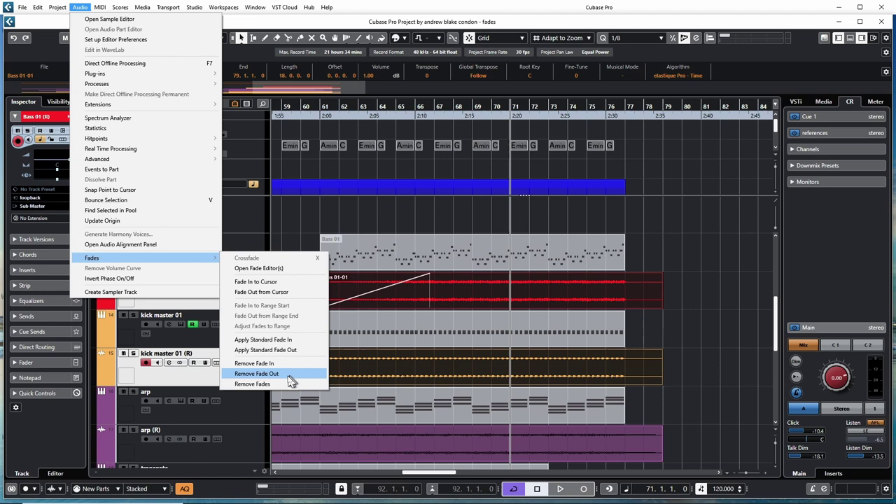
pyautogui.click(260, 384)
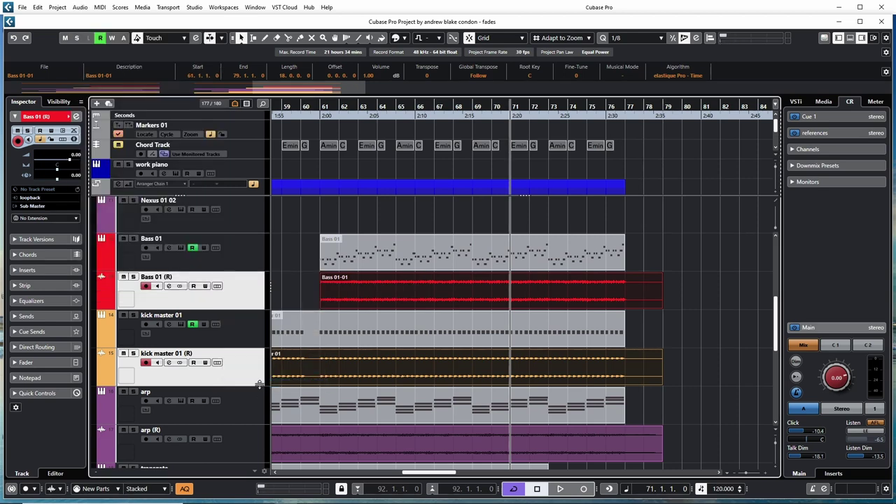
# Open the fade editor for the Bass 01-01 event's fade-in, move it to a clear spot and inspect its preset options
pyautogui.hotkey('shift', 'f')
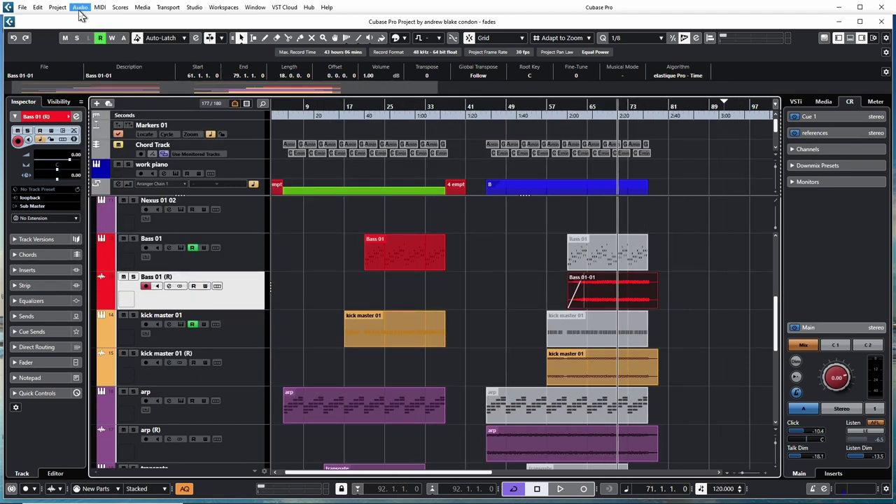
pyautogui.click(80, 7)
pyautogui.moveTo(140, 257)
pyautogui.click(283, 273)
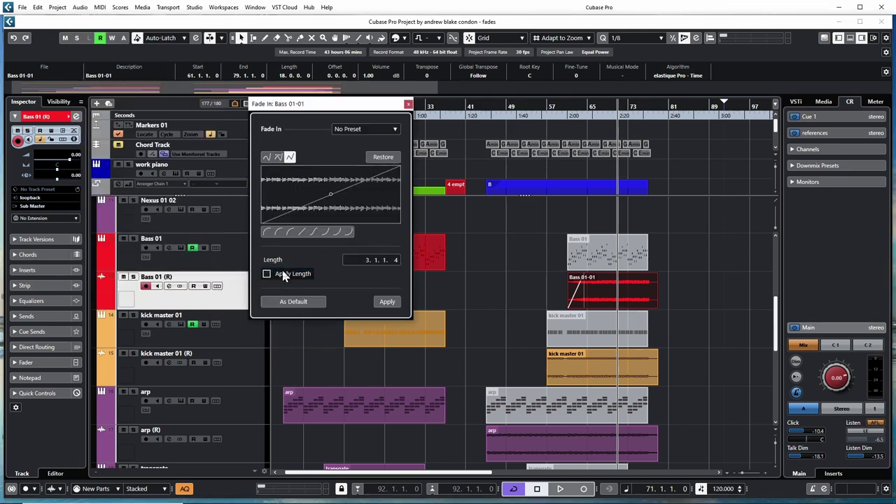
pyautogui.moveTo(351, 98); pyautogui.dragTo(439, 212)
pyautogui.click(475, 247)
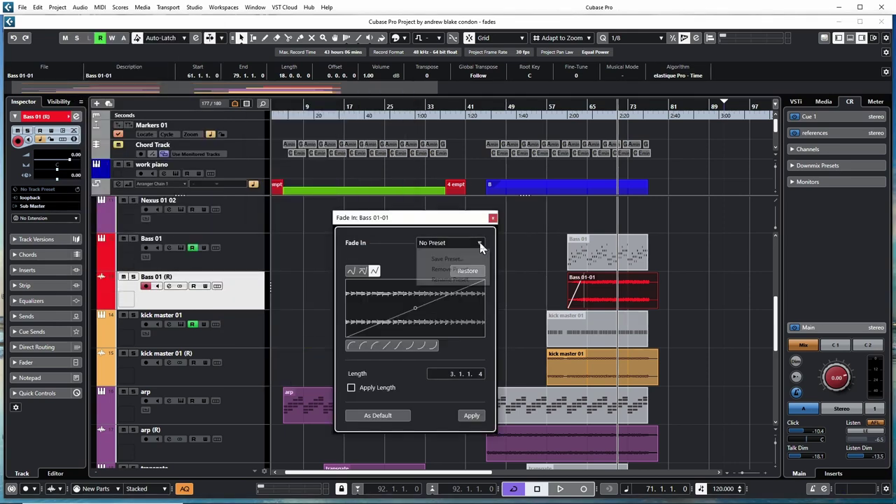
pyautogui.click(391, 240)
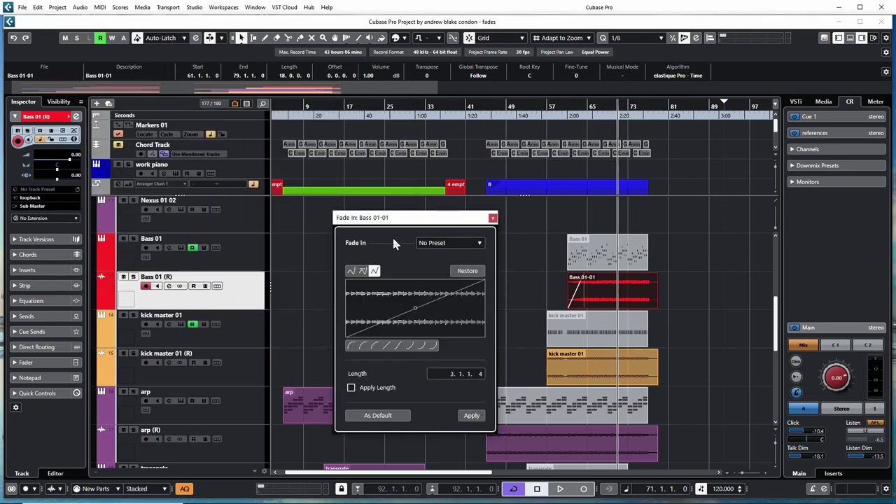
# Try several preset curve shapes, a moved curve point and the three interpolation types on the Bass 01-01 fade-in
pyautogui.click(352, 348)
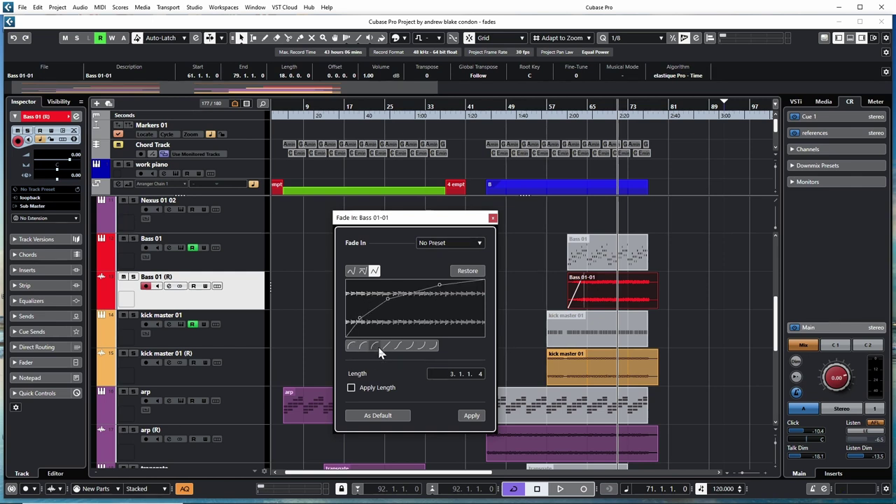
pyautogui.click(385, 348)
pyautogui.click(396, 348)
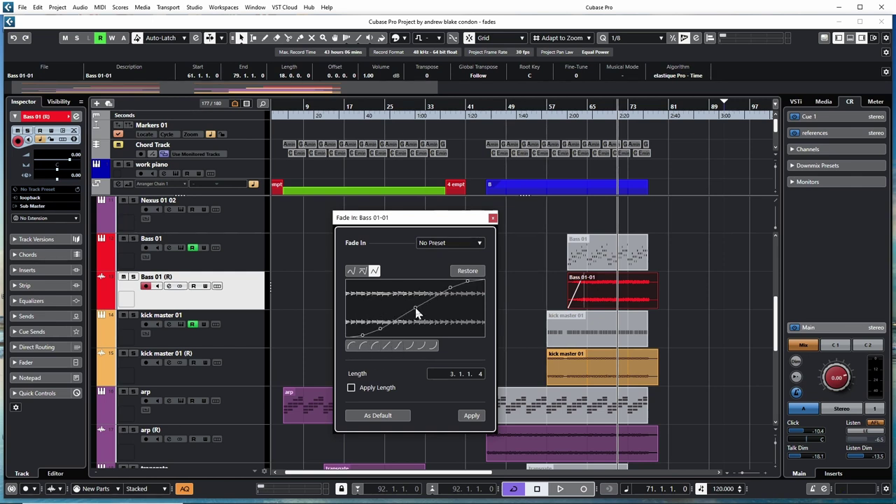
pyautogui.moveTo(415, 308)
pyautogui.mouseDown()
pyautogui.moveTo(402, 301)
pyautogui.moveTo(417, 317)
pyautogui.mouseUp()
pyautogui.click(362, 270)
pyautogui.click(351, 271)
pyautogui.click(375, 271)
# Restore the fade-in's original curve and turn on Apply Length in the fade editor
pyautogui.click(467, 272)
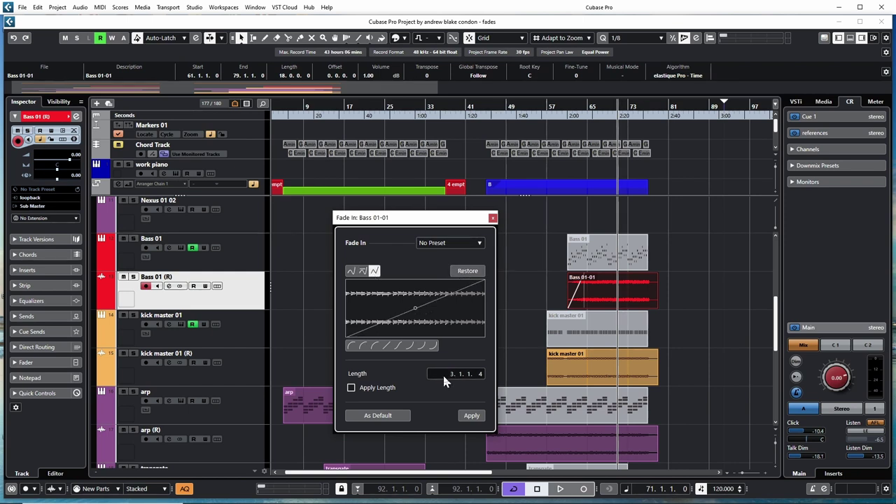
pyautogui.scroll(-1, 449, 379)
pyautogui.click(351, 388)
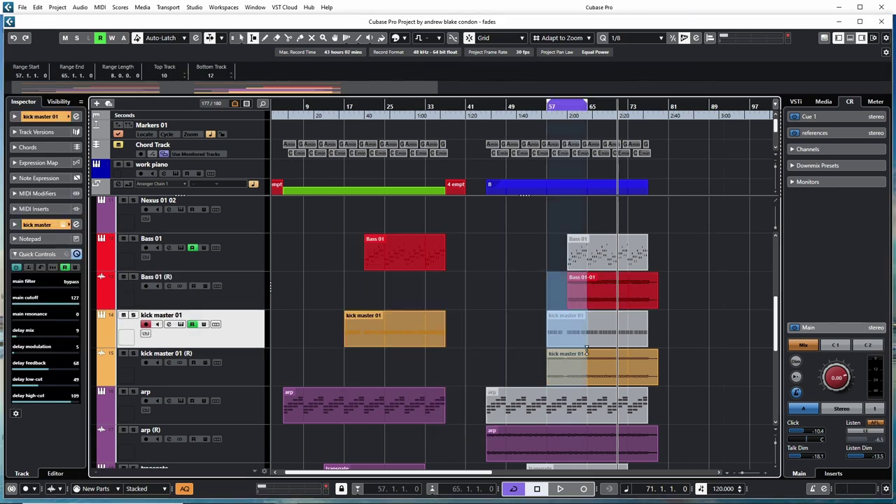
# Select bars 57 to 65 from Bass 01 (R) down to kick master 01 (R) and add a Fade In process in Direct Offline Processing
pyautogui.moveTo(590, 355); pyautogui.dragTo(585, 376)
pyautogui.press('F7')
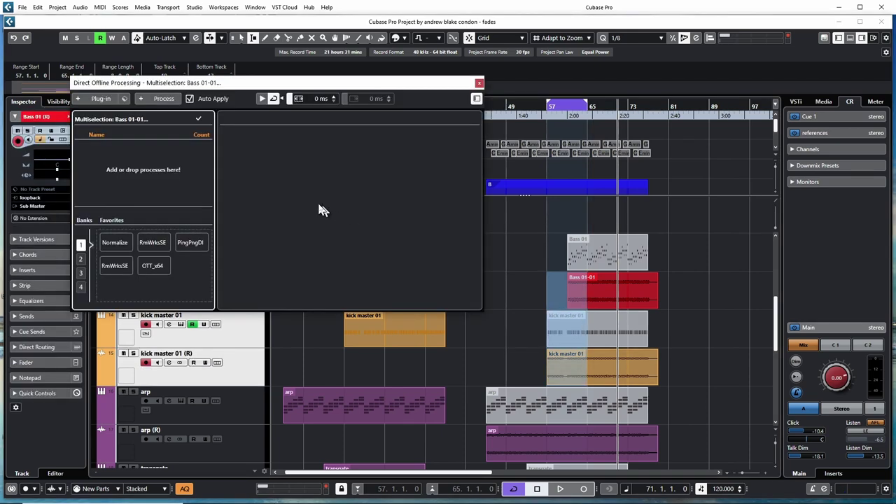
pyautogui.click(161, 99)
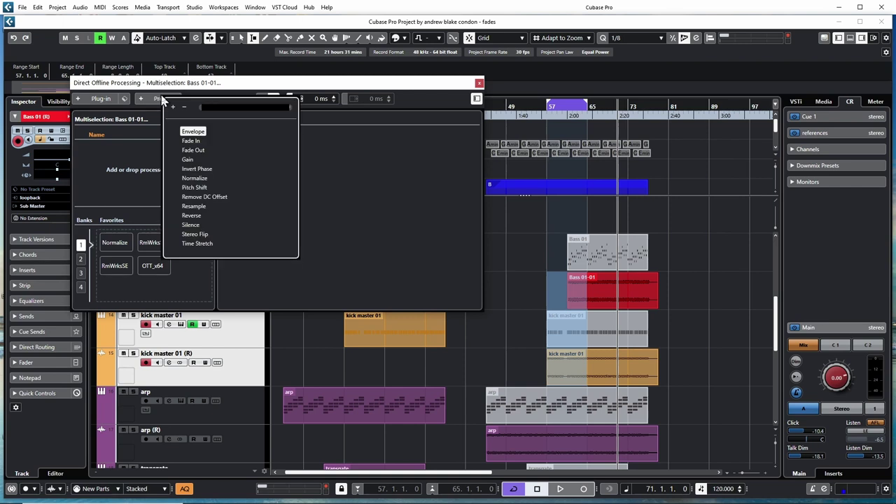
pyautogui.click(199, 143)
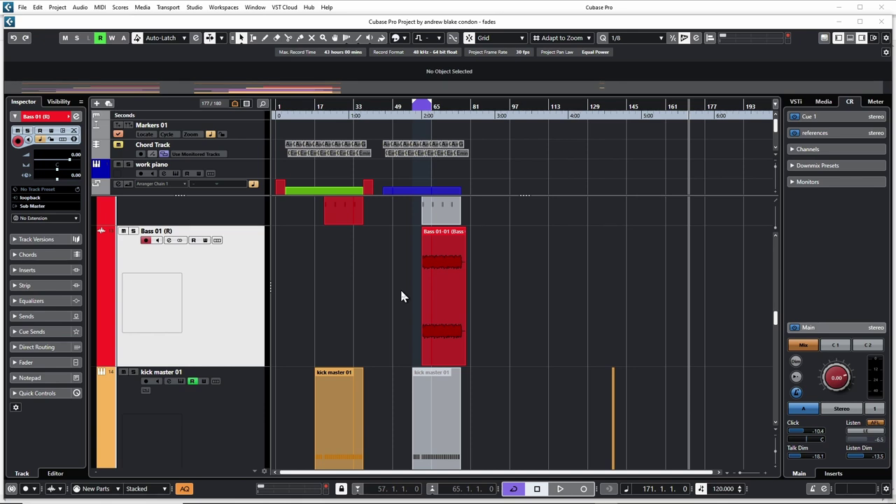
# Repeat the Bass 01-01 event five times back to back along its track and select the copy starting at bar 133
pyautogui.click(442, 295)
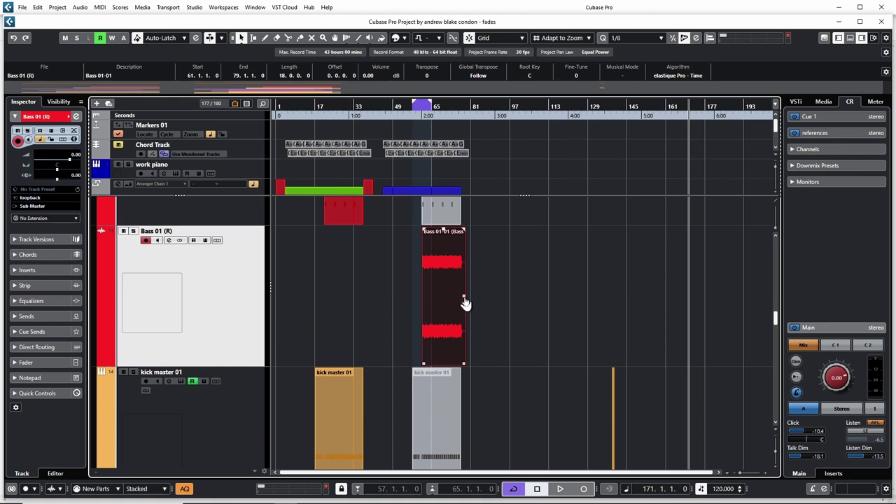
pyautogui.moveTo(466, 303); pyautogui.dragTo(651, 296)
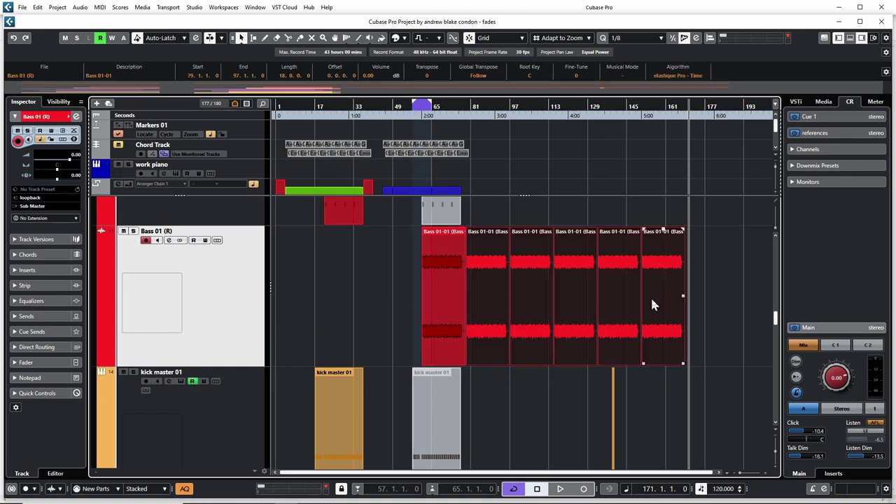
pyautogui.click(483, 297)
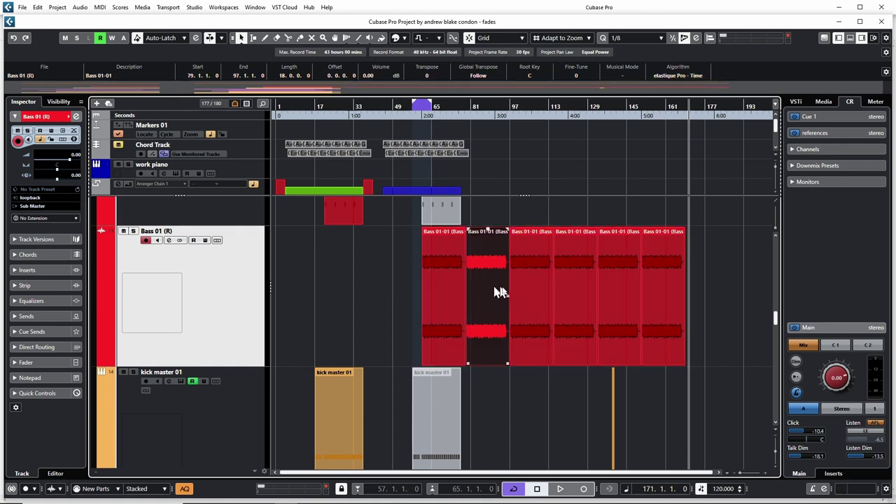
pyautogui.click(523, 289)
pyautogui.click(602, 280)
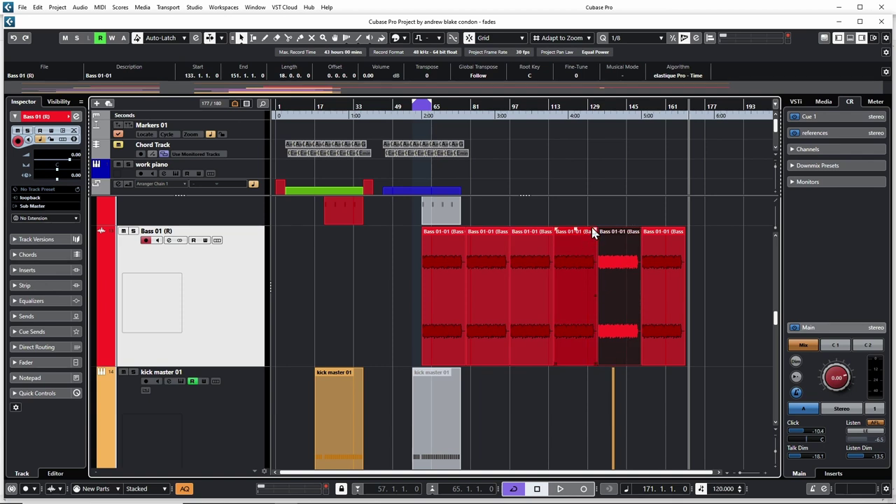
# Try a fade-out on the Bass 01-01 copy starting at bar 115, and a fade handle change with all six events selected
pyautogui.moveTo(593, 229); pyautogui.dragTo(563, 275)
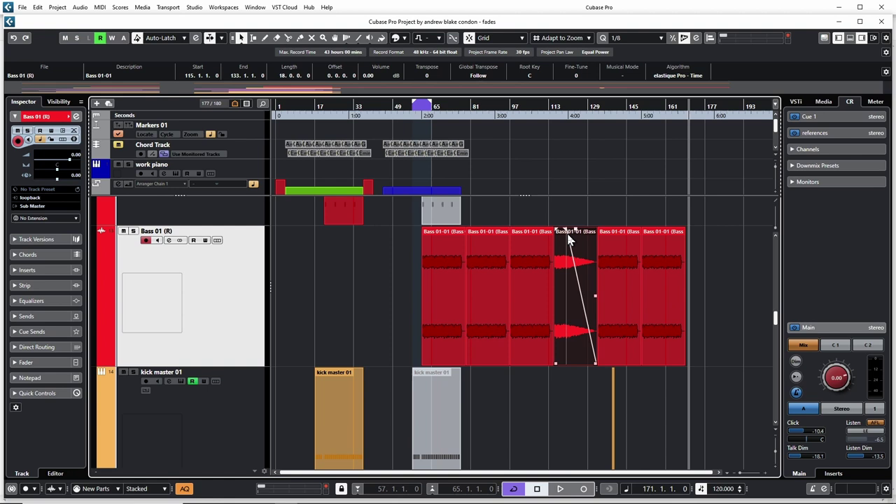
pyautogui.moveTo(715, 285)
pyautogui.mouseDown()
pyautogui.moveTo(430, 300)
pyautogui.moveTo(444, 294)
pyautogui.mouseUp()
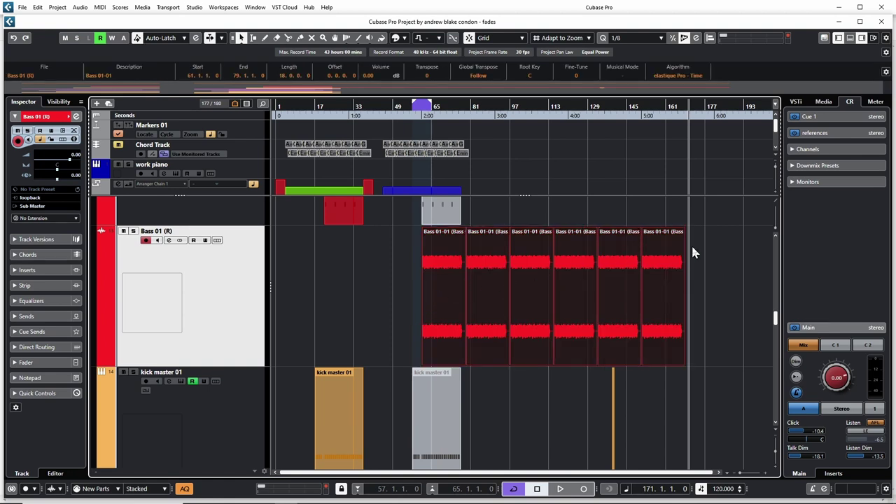
pyautogui.moveTo(594, 229)
pyautogui.mouseDown()
pyautogui.moveTo(570, 246)
pyautogui.moveTo(593, 252)
pyautogui.mouseUp()
# Try moving individual Bass 01-01 copies apart along the track, and select the whole row of events
pyautogui.moveTo(498, 306); pyautogui.dragTo(459, 305)
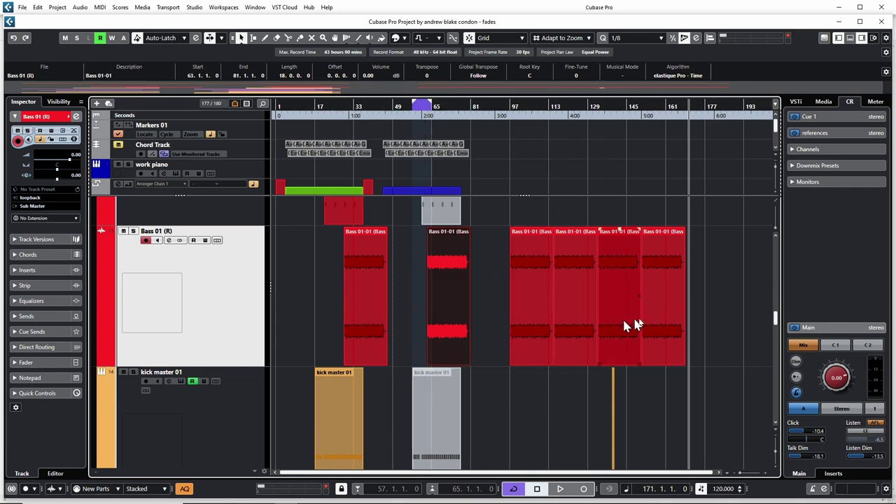
pyautogui.moveTo(675, 311); pyautogui.dragTo(719, 312)
pyautogui.moveTo(310, 289); pyautogui.dragTo(711, 306)
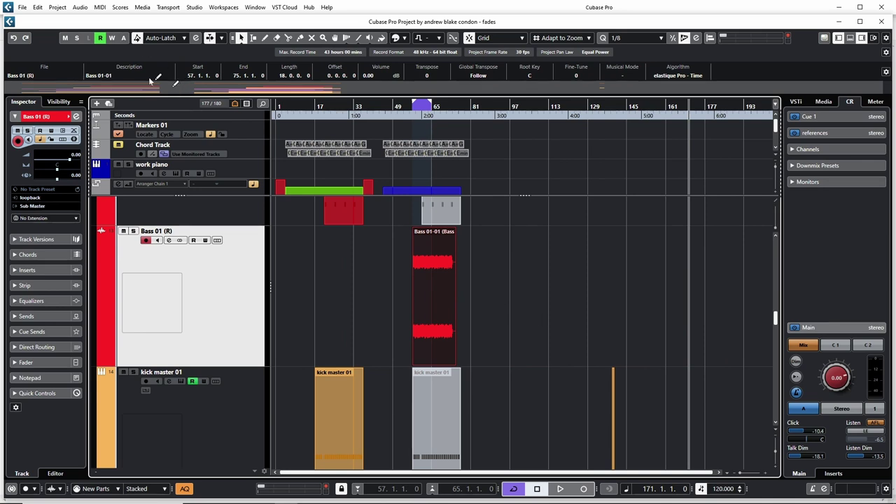
# Convert the Bass 01-01 event at bar 57 into an audio part and repeat the part five times back to back
pyautogui.click(78, 7)
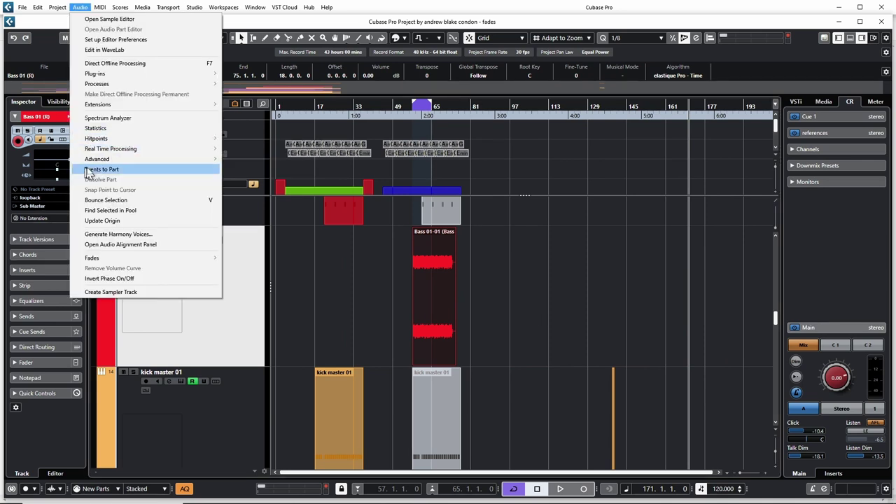
pyautogui.click(112, 169)
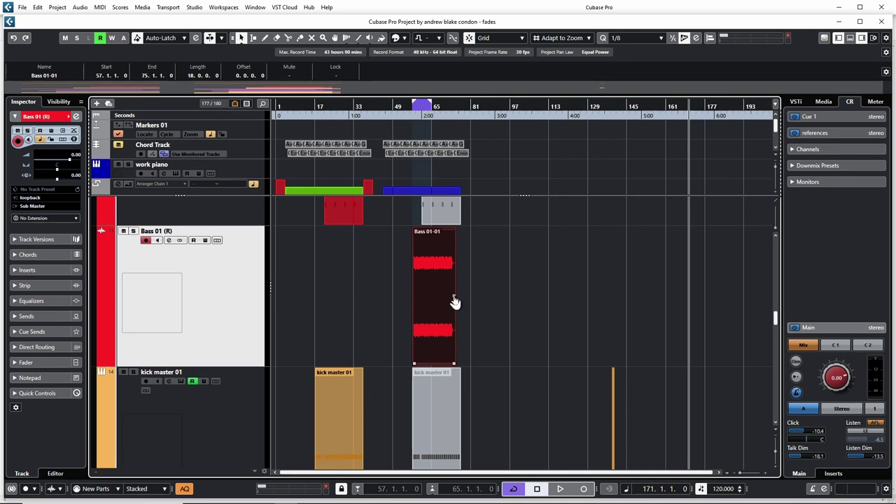
pyautogui.moveTo(454, 299); pyautogui.dragTo(650, 314)
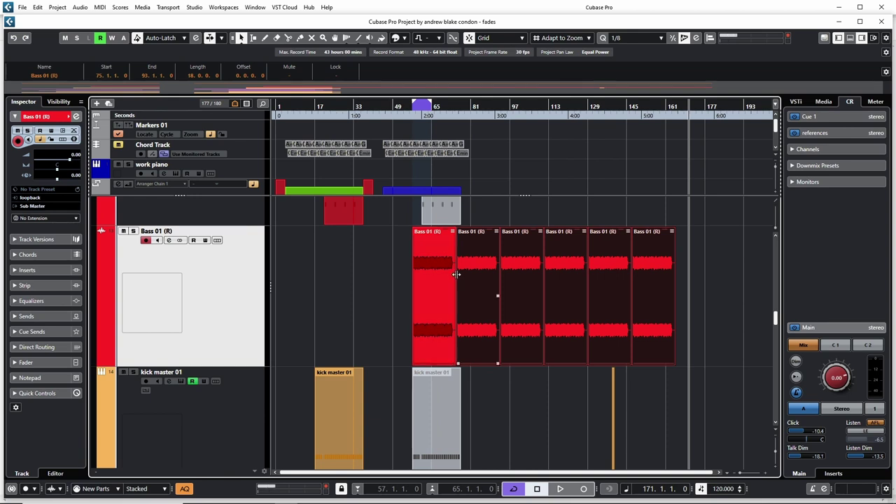
# Select the repeated Bass 01 (R) parts between bars 57 and 165 one after another
pyautogui.click(489, 272)
pyautogui.click(432, 296)
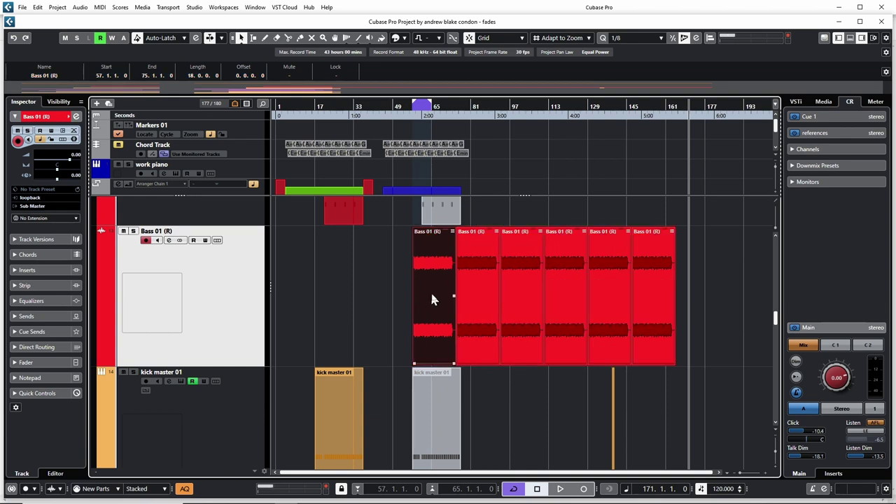
pyautogui.click(510, 296)
pyautogui.click(567, 303)
pyautogui.click(591, 296)
pyautogui.click(635, 299)
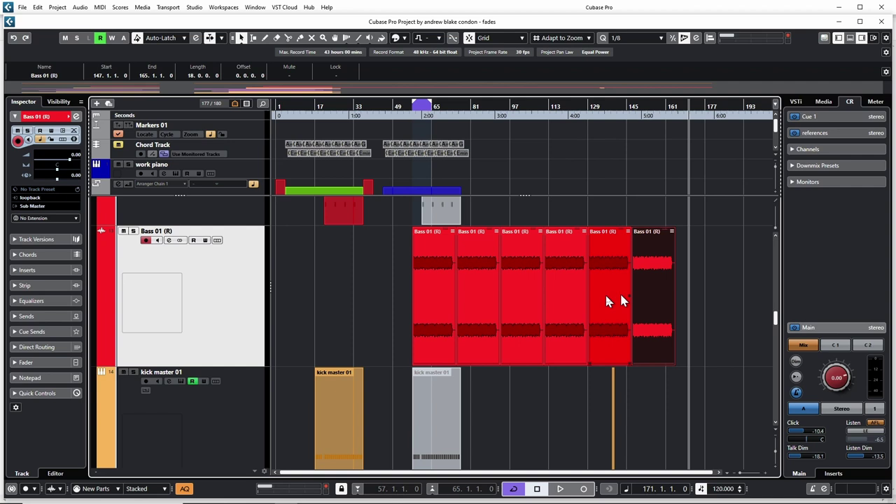
pyautogui.click(476, 294)
# Apply an offline Fade In process to the Bass 01 (R) part at bar 57, continuing without creating a new version
pyautogui.click(425, 275)
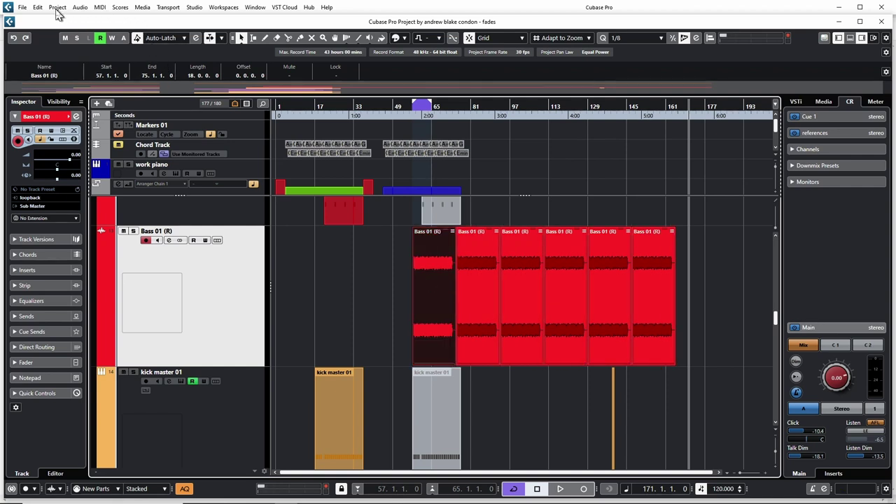
pyautogui.click(80, 7)
pyautogui.moveTo(170, 85)
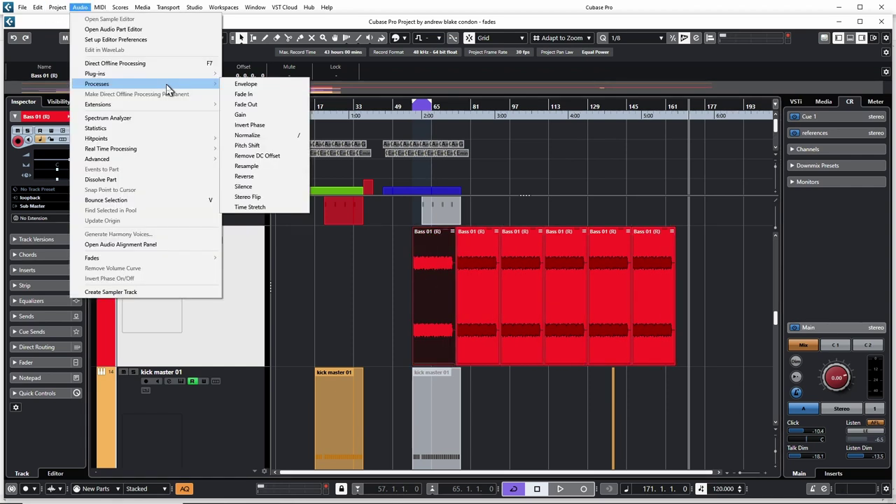
pyautogui.click(259, 96)
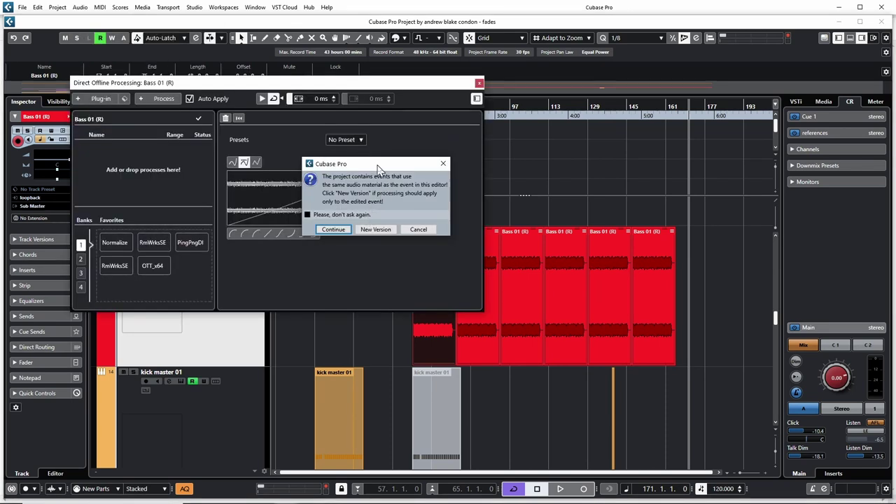
pyautogui.moveTo(378, 168); pyautogui.dragTo(353, 220)
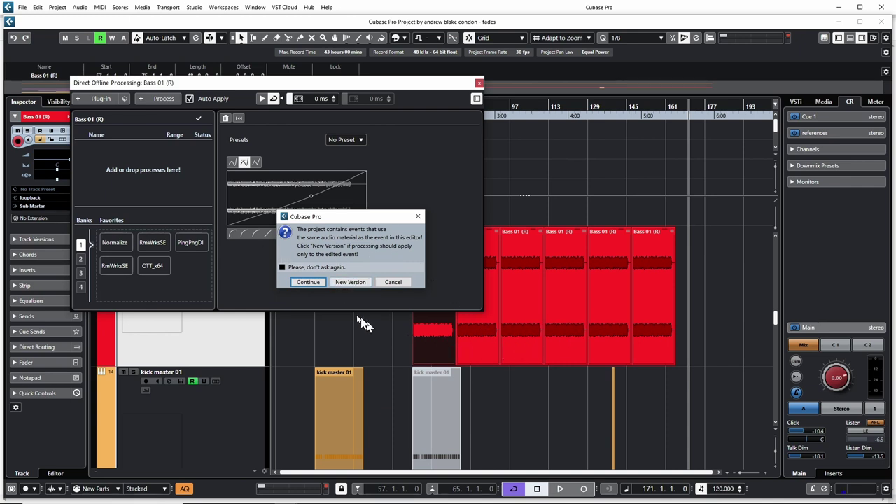
pyautogui.click(308, 282)
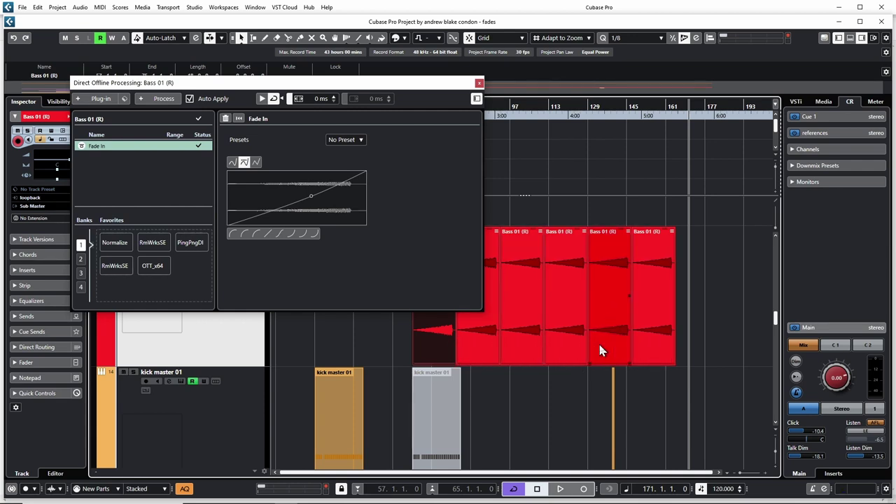
pyautogui.press('F7')
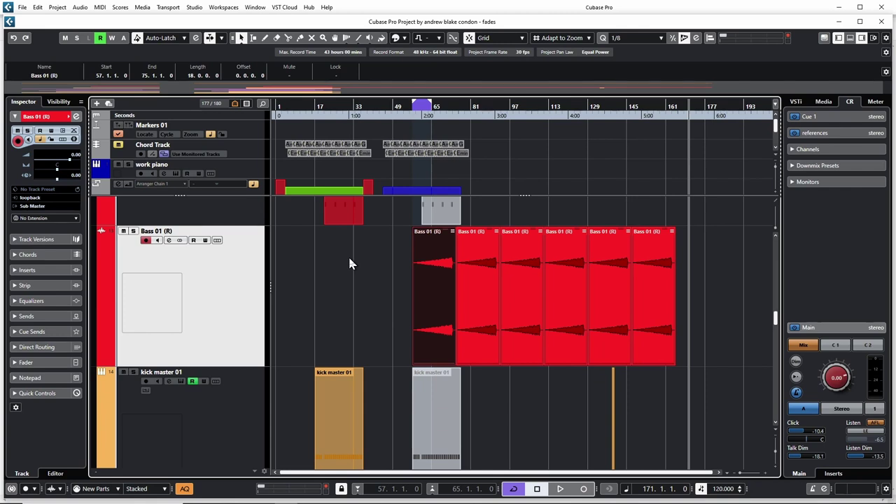
# Undo the offline Fade In processing and select several of the repeated Bass 01 (R) parts individually
pyautogui.hotkey('ctrl', 'z')
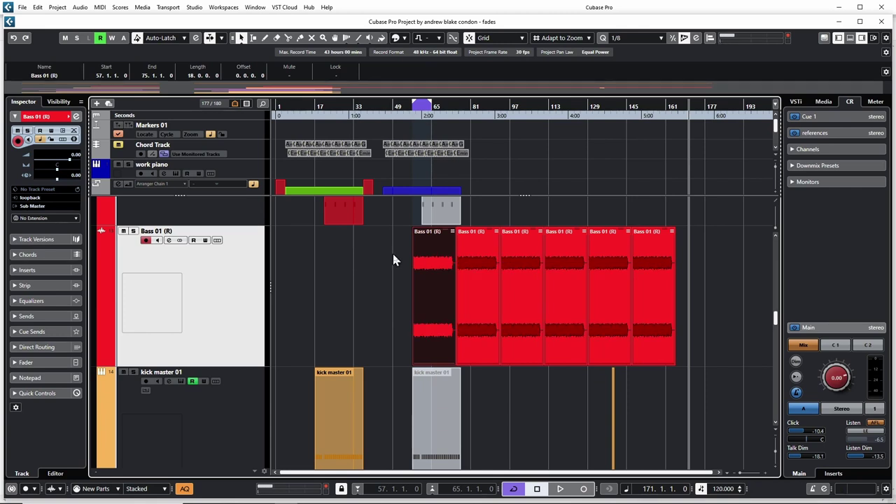
pyautogui.press('Right')
pyautogui.press('Right')
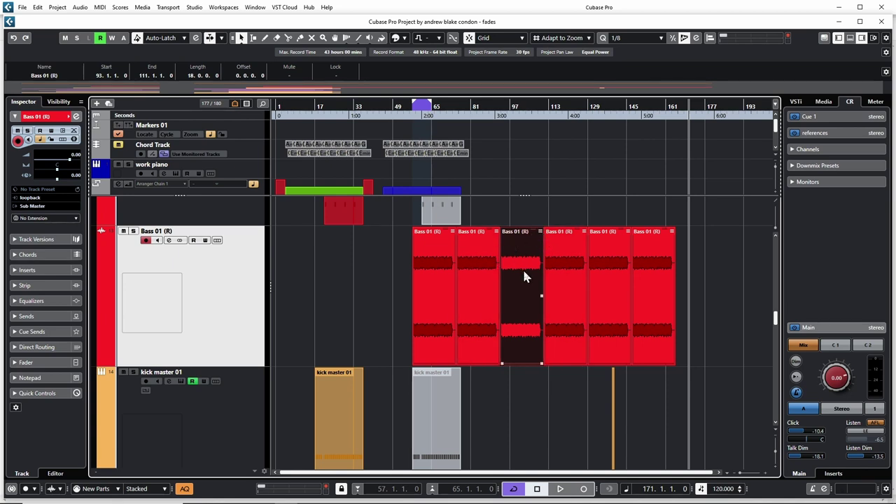
pyautogui.click(564, 302)
pyautogui.click(613, 299)
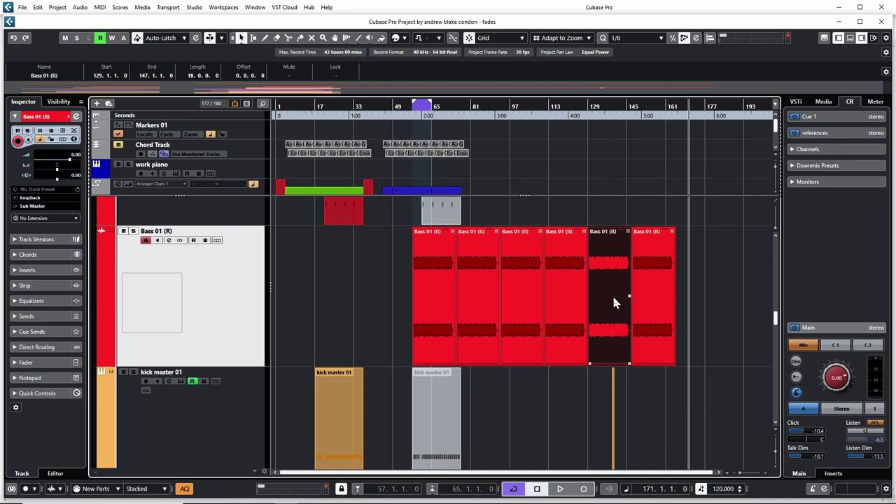
pyautogui.click(481, 275)
pyautogui.click(441, 295)
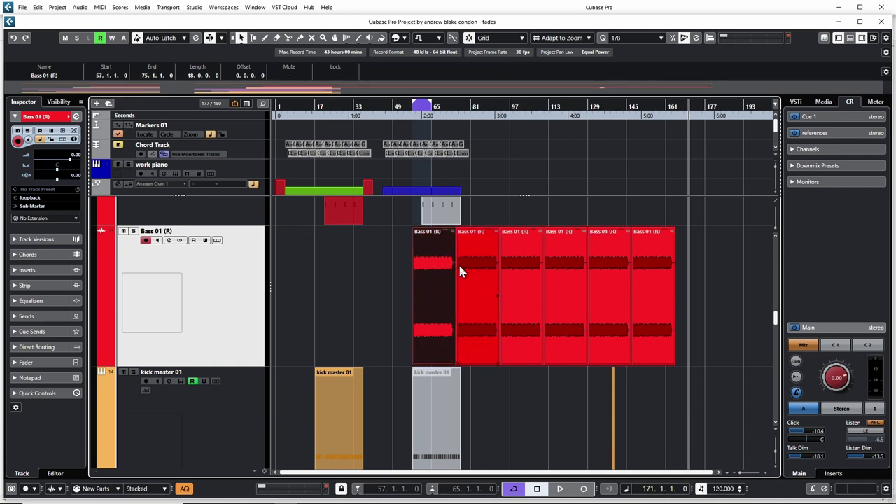
# Open the Bass 01 (R) part at bar 57 in the Audio Part Editor and try fade-out and fade-in changes on its event
pyautogui.doubleClick(429, 284)
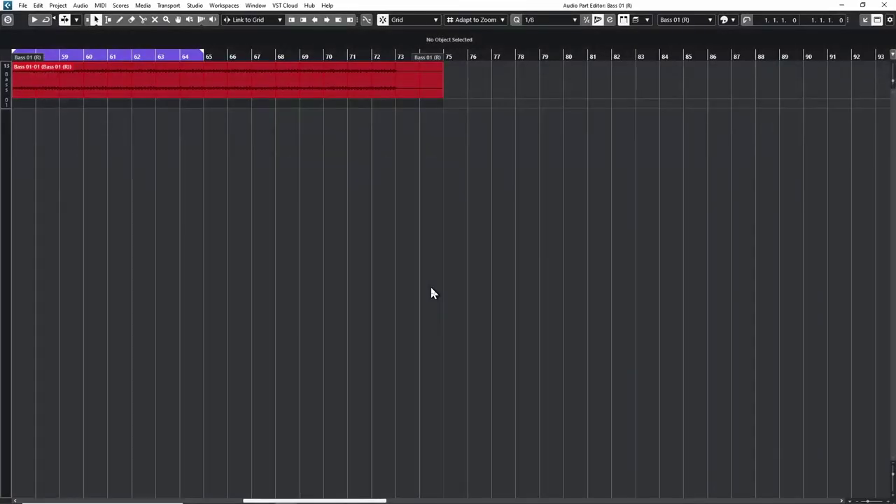
pyautogui.moveTo(306, 179); pyautogui.dragTo(522, 242)
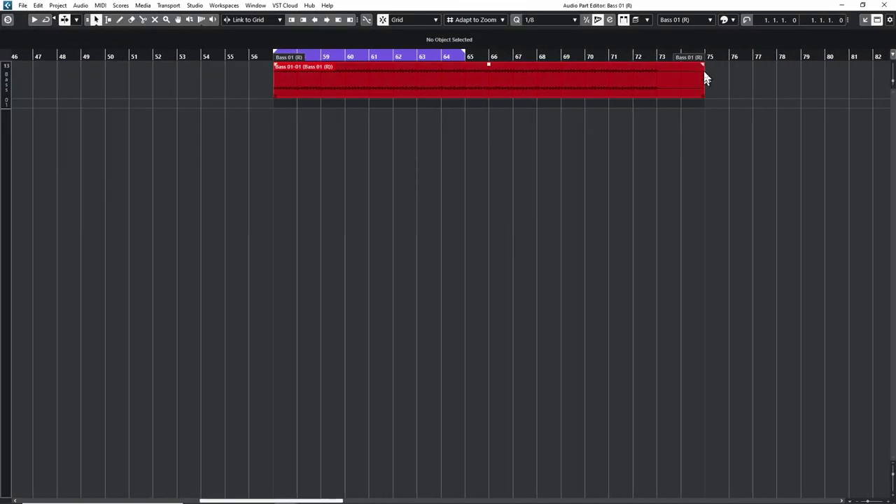
pyautogui.moveTo(703, 72); pyautogui.dragTo(589, 96)
pyautogui.hotkey('ctrl', 'z')
pyautogui.moveTo(276, 66); pyautogui.dragTo(229, 95)
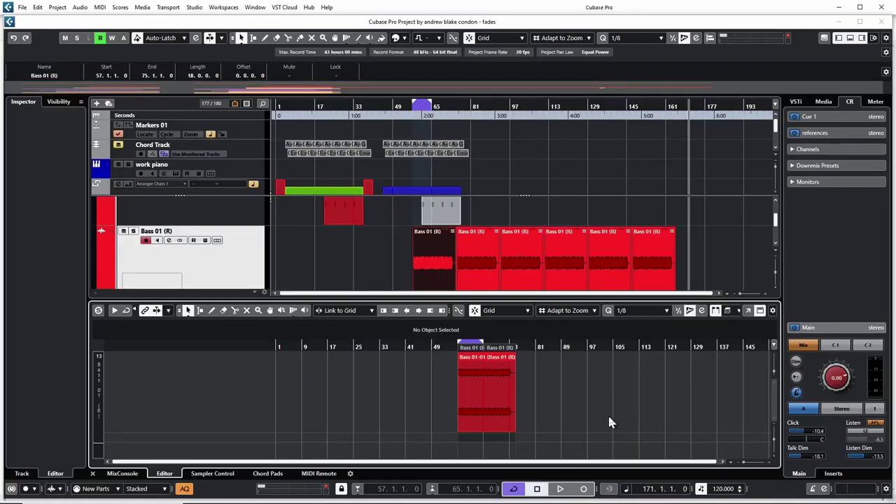
pyautogui.click(493, 382)
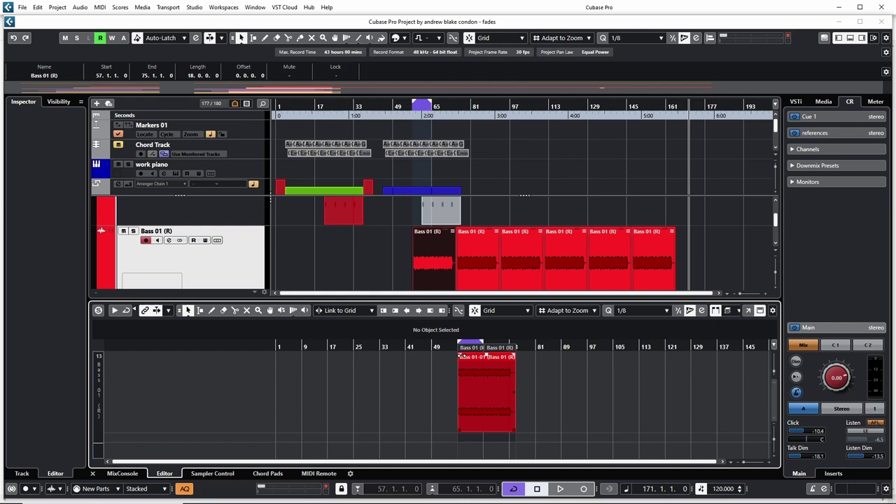
pyautogui.moveTo(460, 355); pyautogui.dragTo(490, 354)
# Select the other Bass 01 (R) parts in turn to examine their contents in the lower zone editor
pyautogui.click(565, 257)
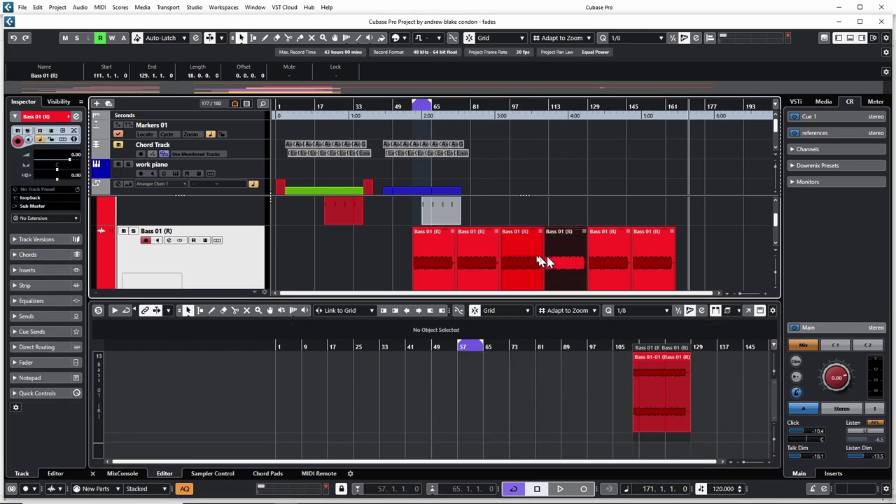
pyautogui.click(518, 263)
pyautogui.click(479, 260)
pyautogui.click(566, 259)
pyautogui.click(609, 257)
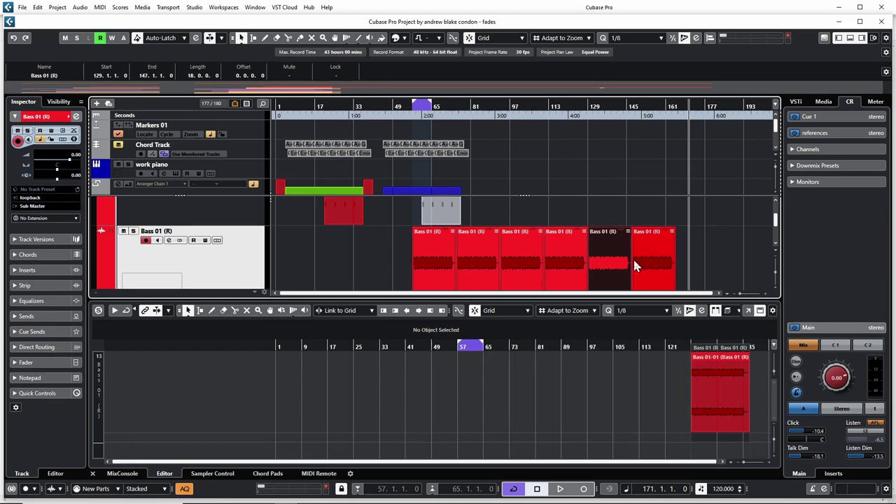
pyautogui.click(647, 260)
# Select the Bass 01 (R) part starting at bar 129 and add a fade-out over roughly the second half of its event
pyautogui.press('h')
pyautogui.press('h')
pyautogui.press('h')
pyautogui.hscroll(-5, 450, 263)
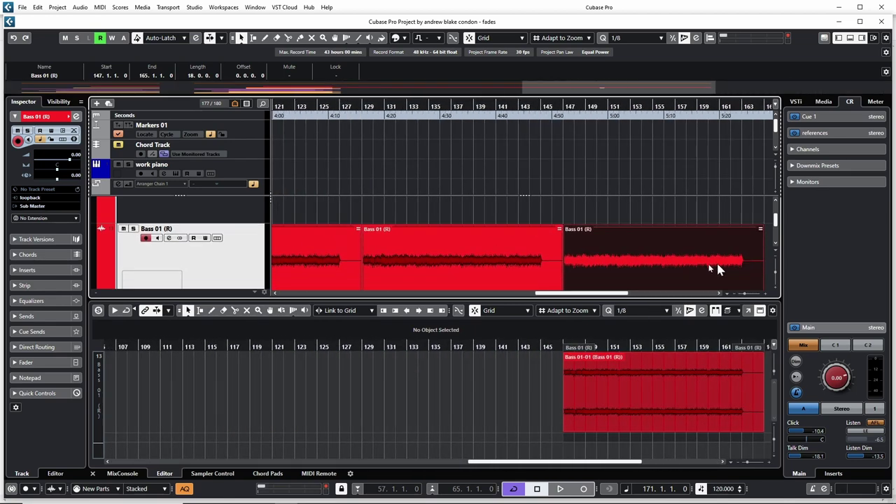
pyautogui.click(470, 260)
pyautogui.moveTo(560, 354); pyautogui.dragTo(531, 397)
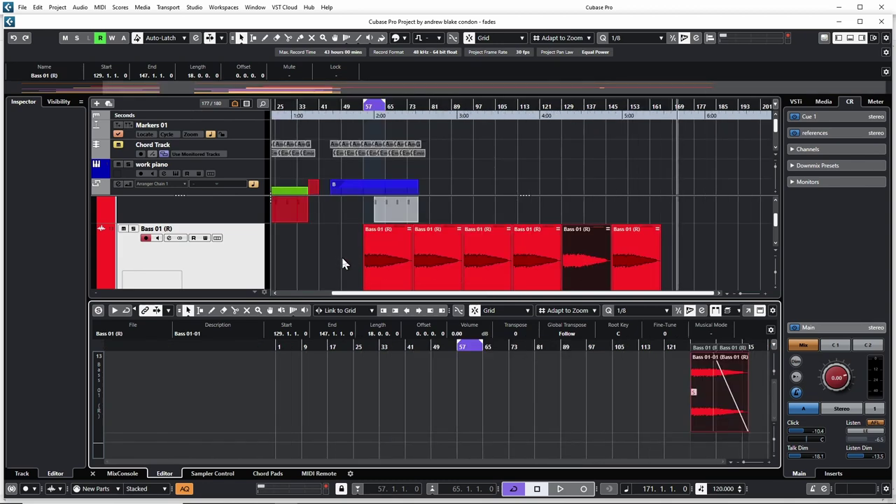
# Select all six Bass 01 (R) parts and dissolve them into separate audio events
pyautogui.moveTo(341, 263); pyautogui.dragTo(662, 254)
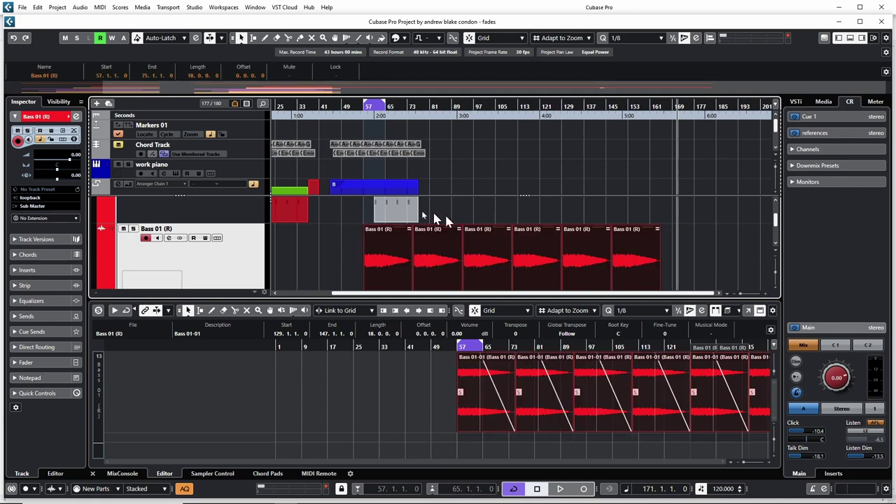
pyautogui.click(80, 7)
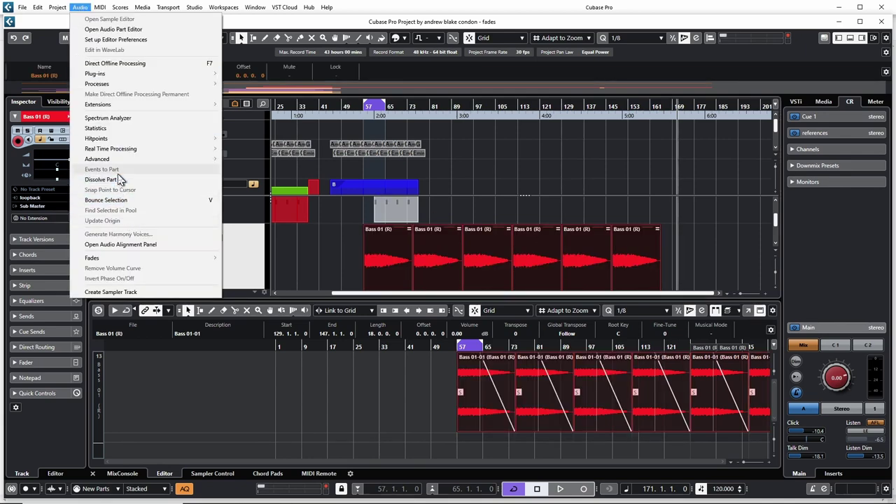
pyautogui.click(120, 180)
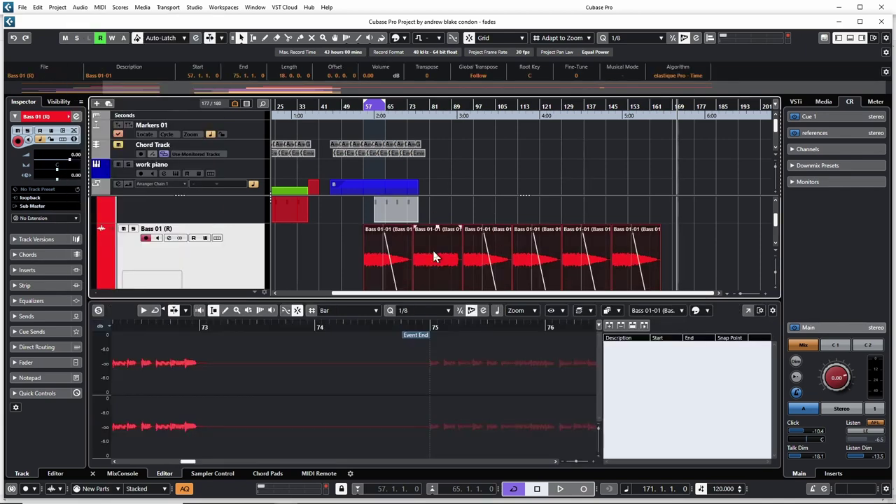
# Clear the fade-out on the Bass 01-01 event starting at bar 75 and select its neighbouring events one by one
pyautogui.click(434, 257)
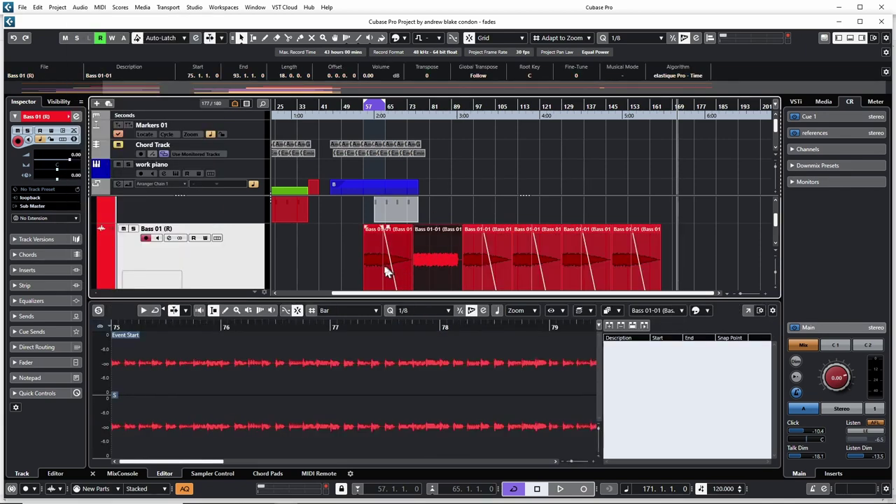
pyautogui.click(386, 269)
pyautogui.click(479, 262)
pyautogui.click(525, 258)
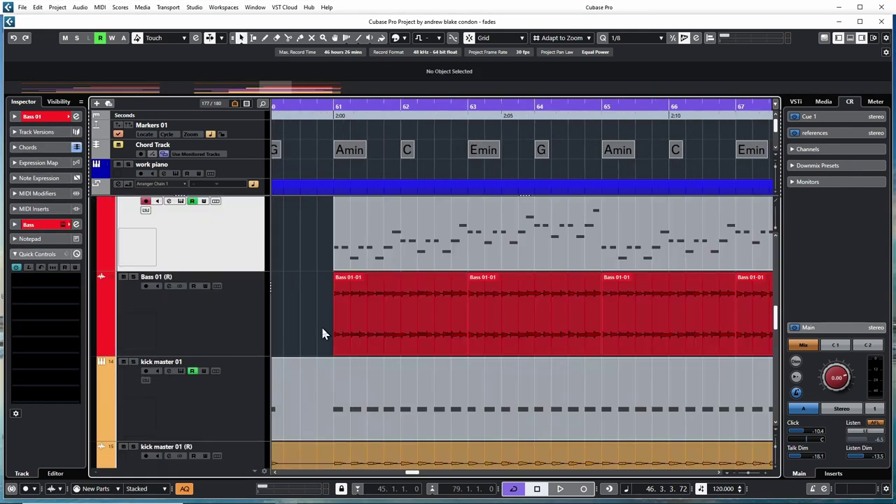
# Adjust the fade-in of the Bass 01-01 event at bar 61, alone and with the following events up to bar 67 selected
pyautogui.click(373, 316)
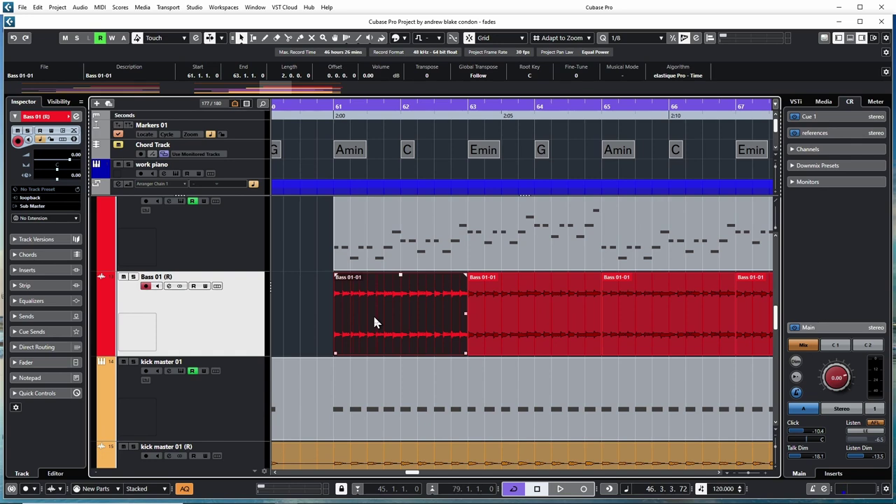
pyautogui.moveTo(336, 277); pyautogui.dragTo(423, 304)
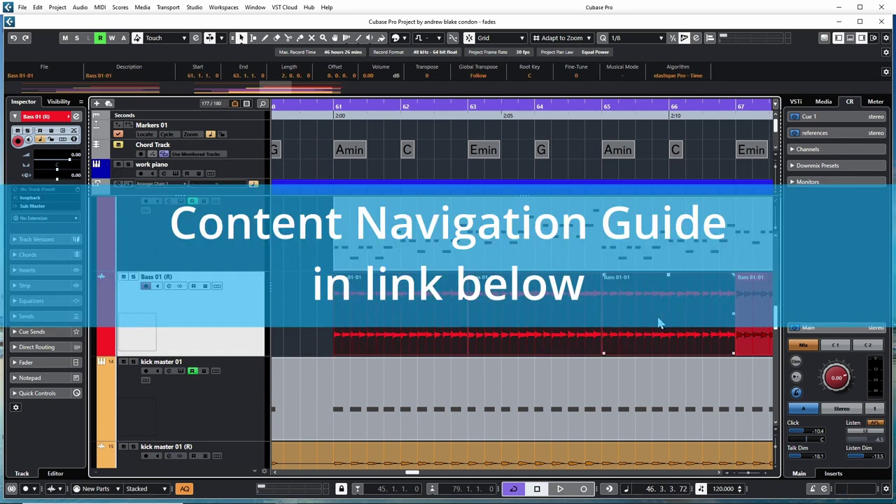
pyautogui.moveTo(336, 276); pyautogui.dragTo(359, 279)
pyautogui.moveTo(413, 290); pyautogui.dragTo(429, 294)
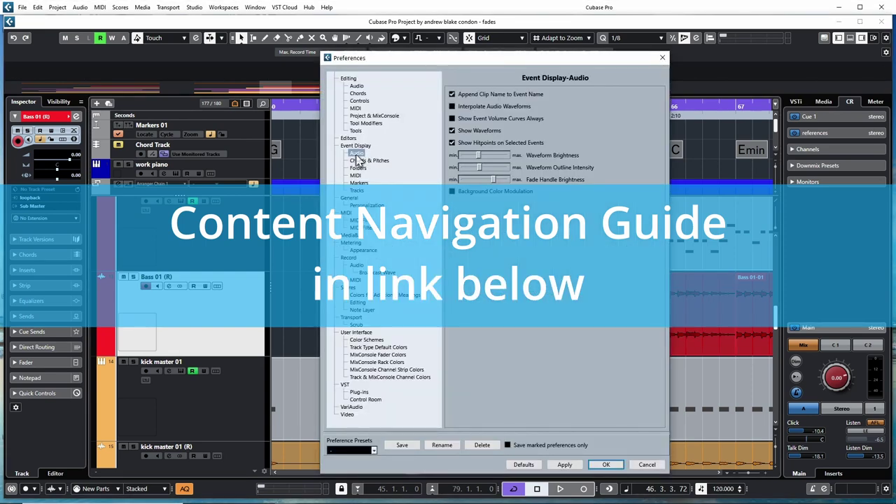
# Close the preferences and lower the volume of the Bass 01-01 event at bar 61 to -13.36 dB
pyautogui.press('Escape')
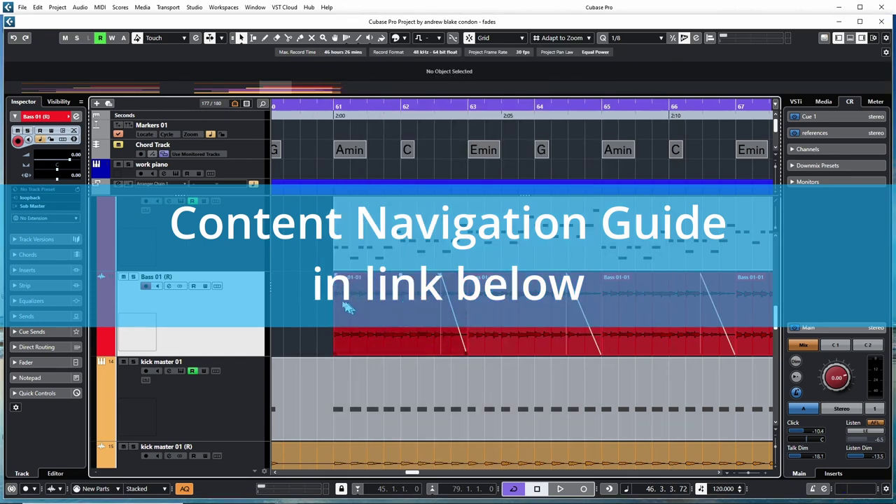
pyautogui.moveTo(401, 273); pyautogui.dragTo(400, 320)
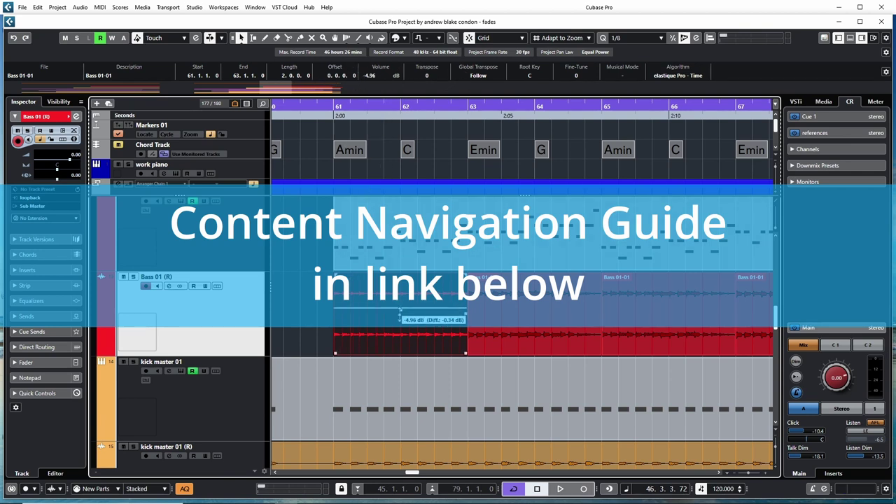
pyautogui.moveTo(405, 311); pyautogui.dragTo(405, 350)
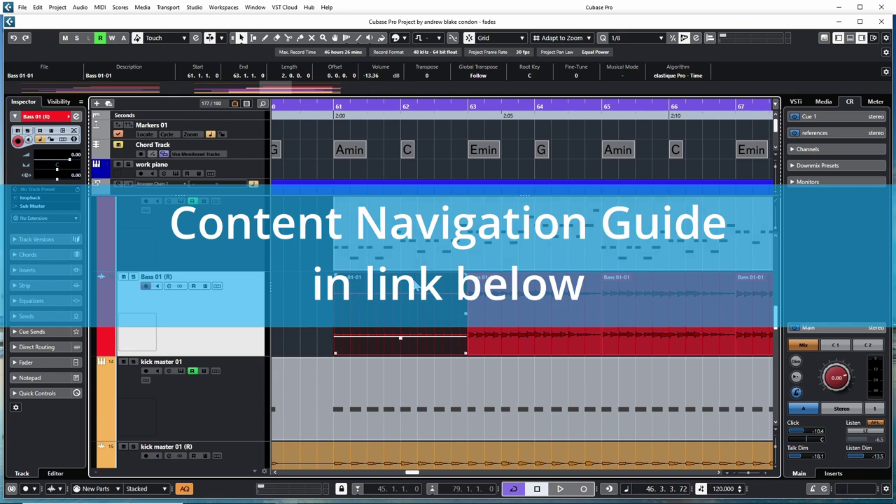
# Enable the audio editing preference Use Mouse Wheel for Event Volume and Fades
pyautogui.keyDown('ctrl'); pyautogui.click(371, 76); pyautogui.keyUp('ctrl')
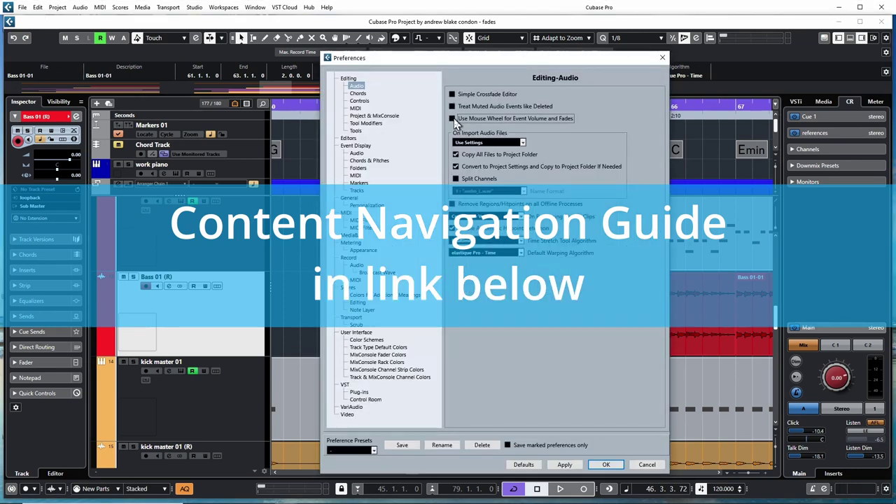
pyautogui.click(453, 120)
# Set the volume of the Bass 01-01 event at bar 61 to 1.00 dB and add a fade-out over about its last half bar
pyautogui.scroll(3, 401, 313)
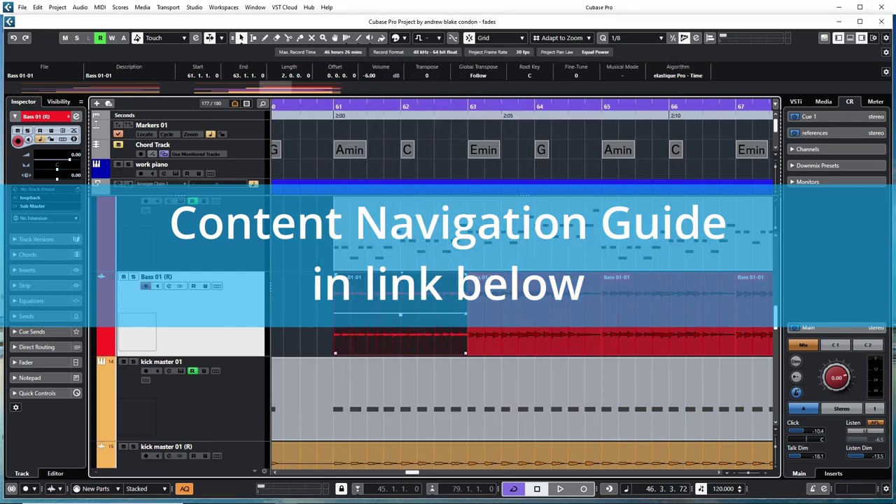
pyautogui.scroll(-3, 400, 313)
pyautogui.scroll(3, 401, 314)
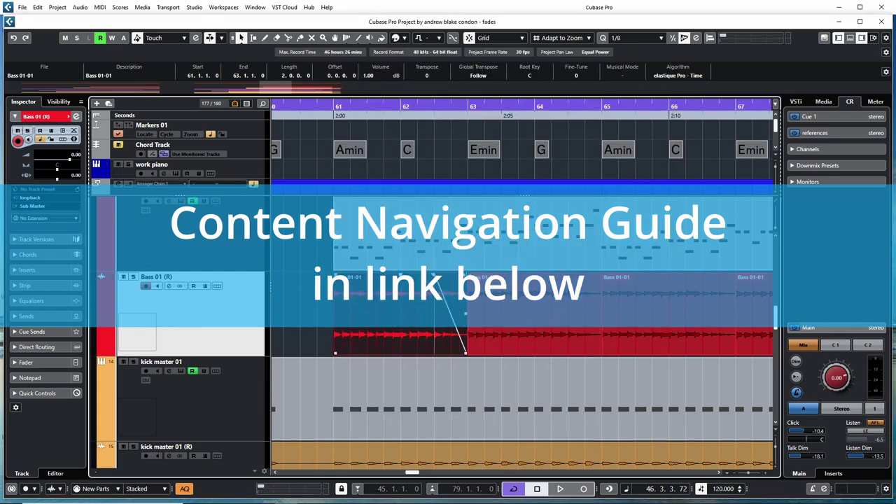